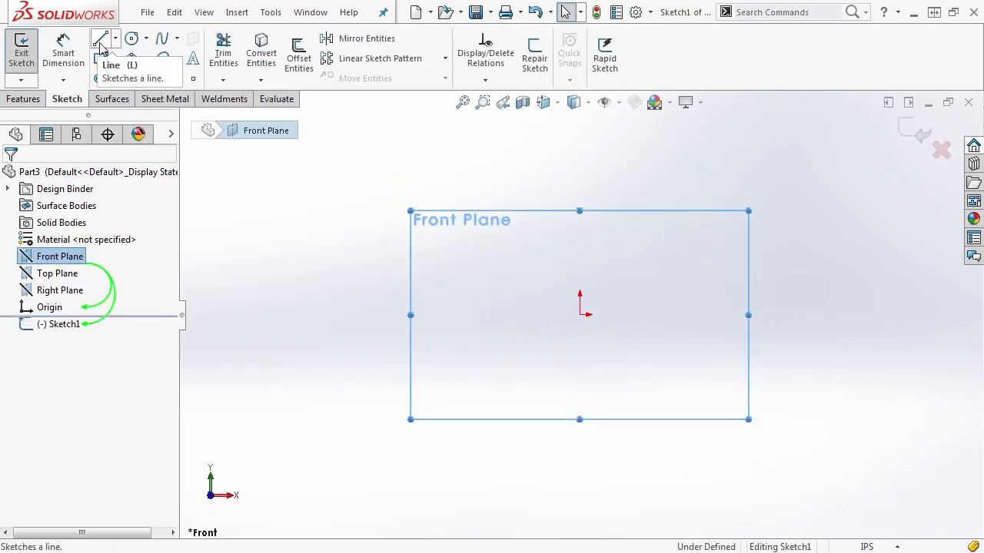
Sketch an open U-shaped profile of three lines through the origin, about 7.74 in wide and 2.96 in tall.
click(100, 40)
click(455, 173)
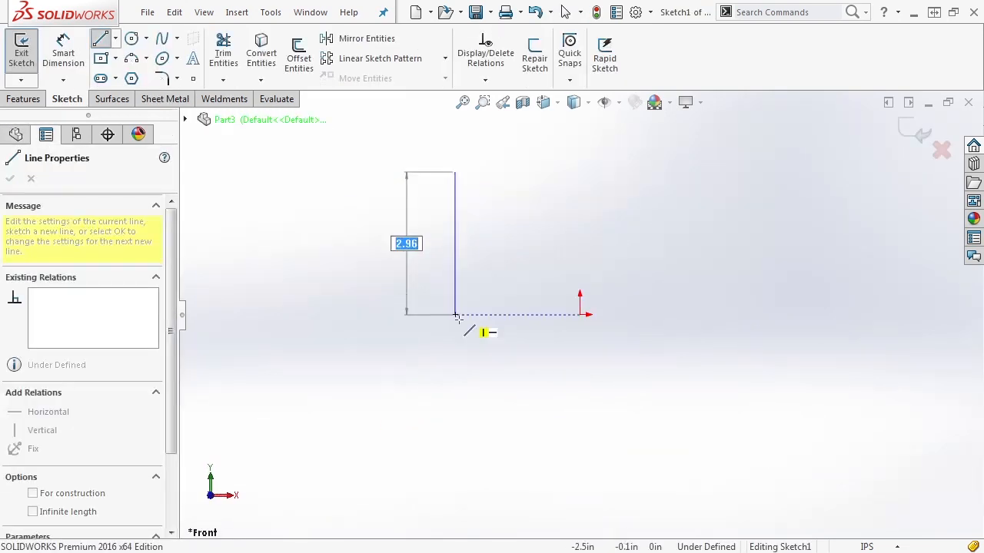
click(455, 314)
click(731, 315)
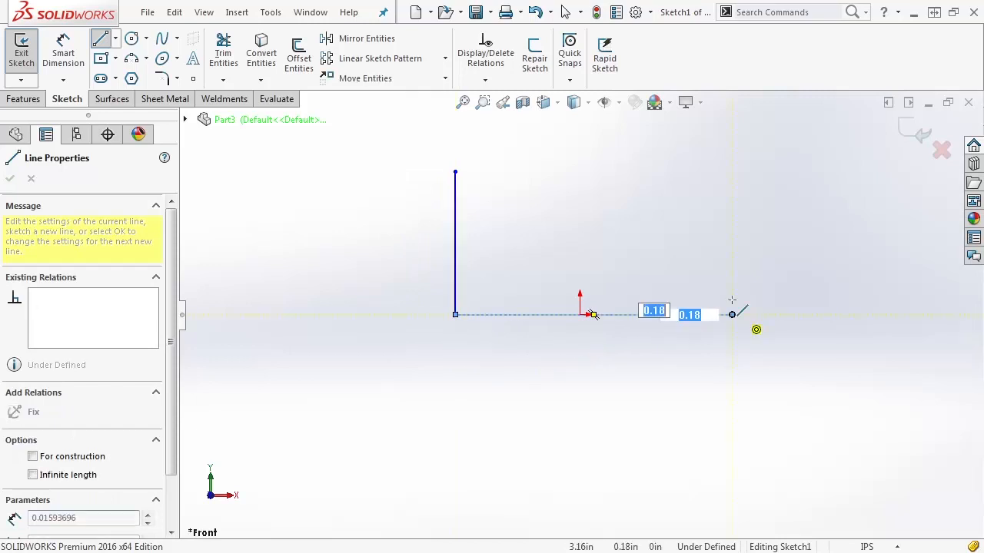
click(731, 171)
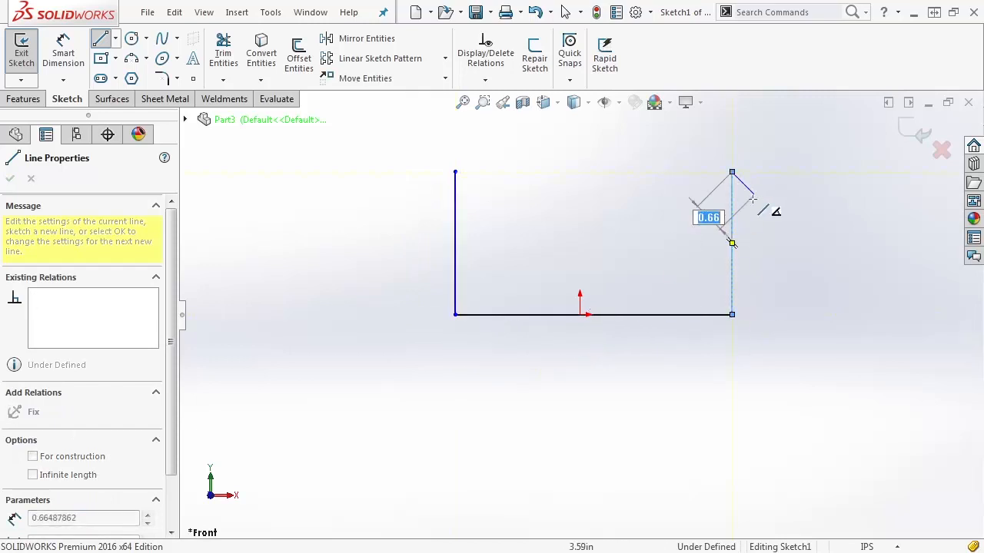
key(Escape)
Dimension the vertical line on the +X side of the U-shaped profile to 4 in.
key(s)
click(730, 304)
click(732, 306)
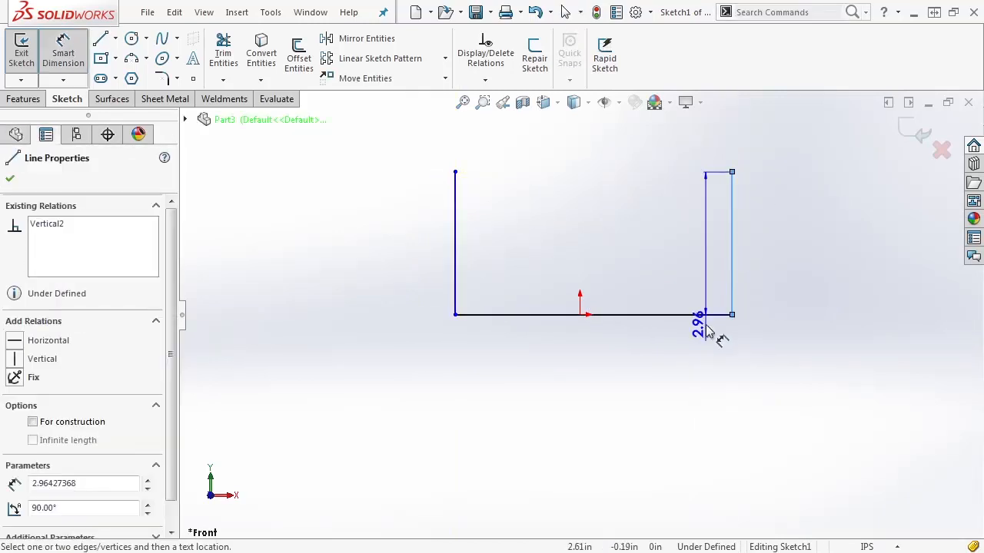
click(787, 243)
text(3)
key(Return)
key(Escape)
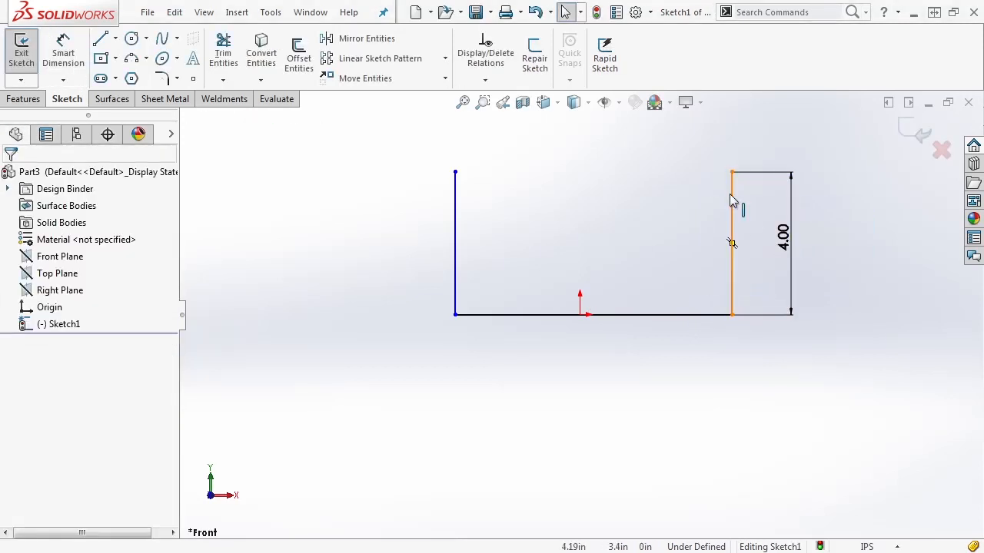
Make the two vertical lines of the profile equal in length.
click(731, 198)
ctrl+click(455, 193)
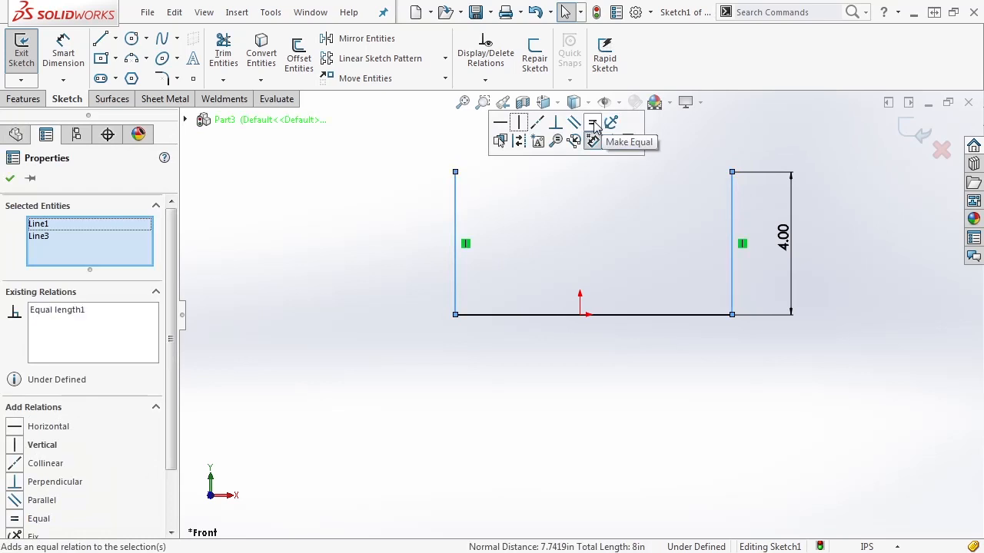
click(593, 123)
Dimension the horizontal base line of the profile to 7 in.
key(s)
click(665, 251)
click(659, 316)
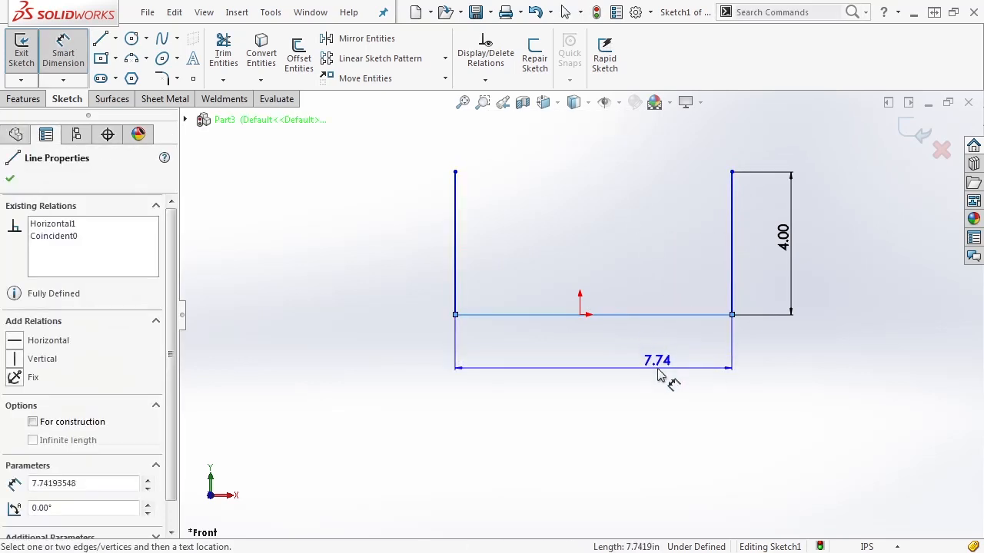
click(662, 375)
text(7)
key(Return)
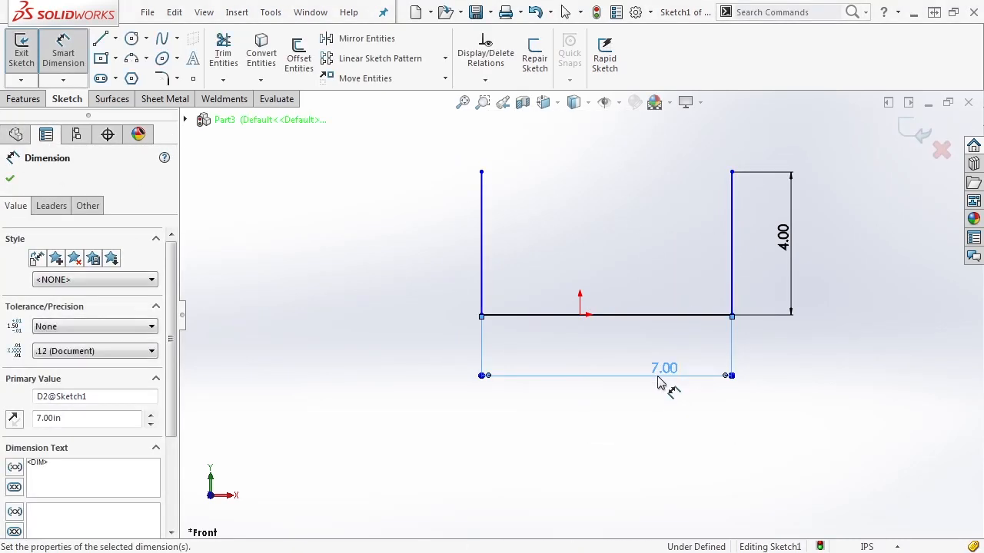
key(Escape)
Centre the profile by adding a vertical relation between the base line's midpoint and the origin, and exit the sketch.
right_click(615, 315)
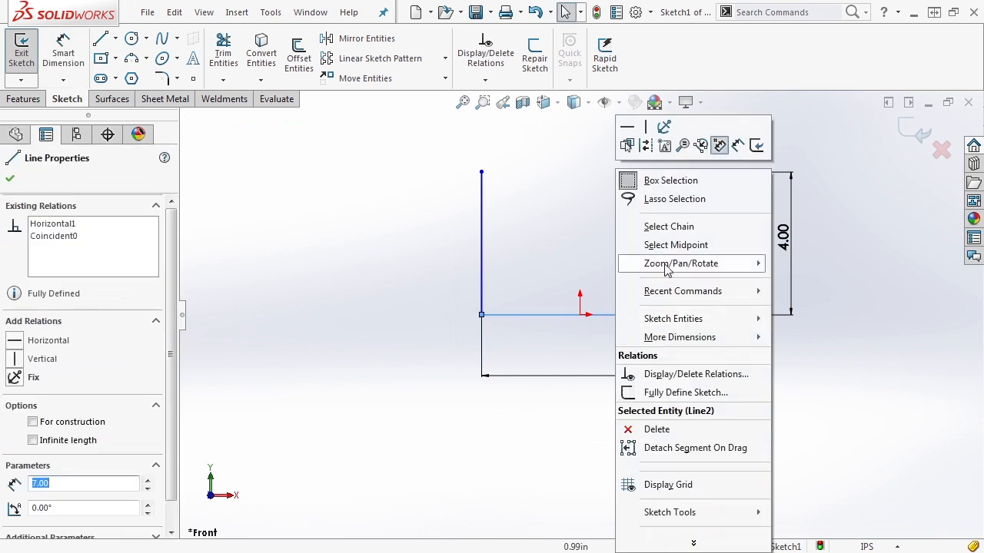
click(663, 245)
ctrl+click(580, 316)
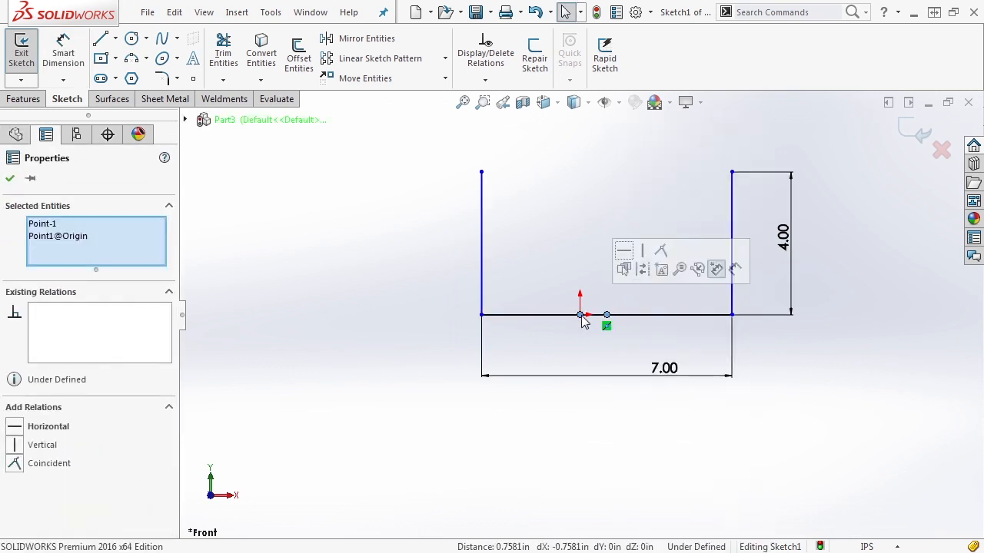
click(660, 251)
click(642, 251)
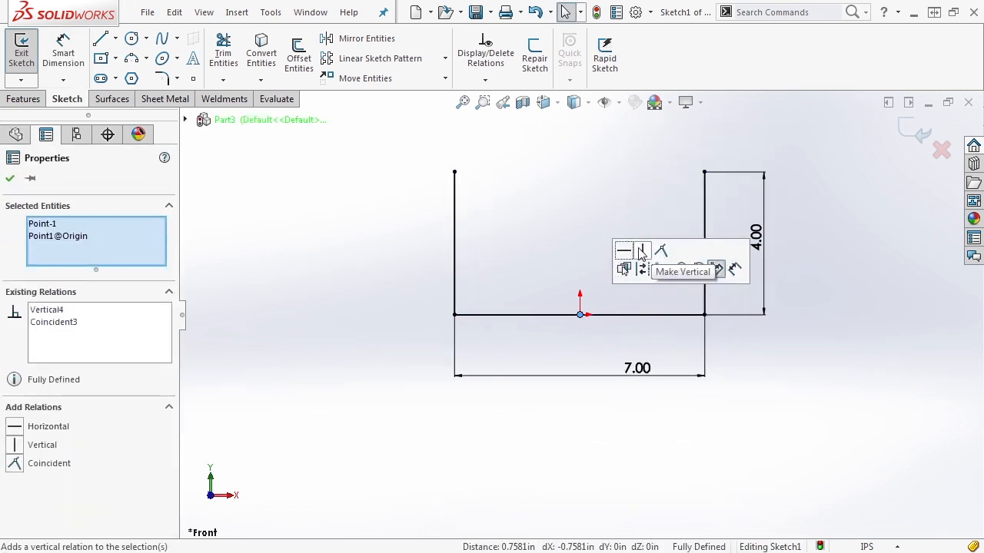
click(652, 193)
click(919, 123)
Create a sheet metal base flange from the U-shaped sketch with a Mid Plane end condition and 8 in depth.
scroll(807, 220, up, 3)
middle_drag(804, 220, 792, 222)
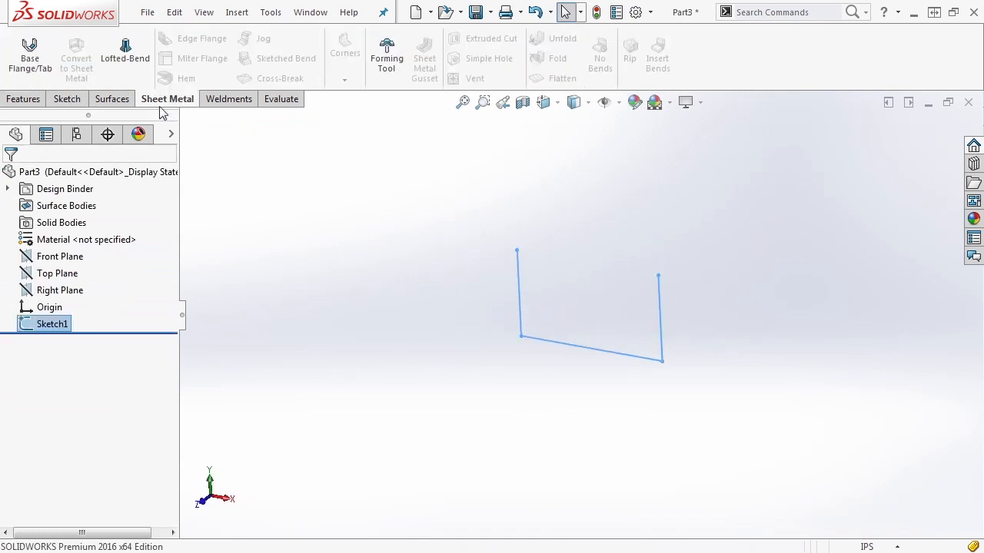
click(42, 66)
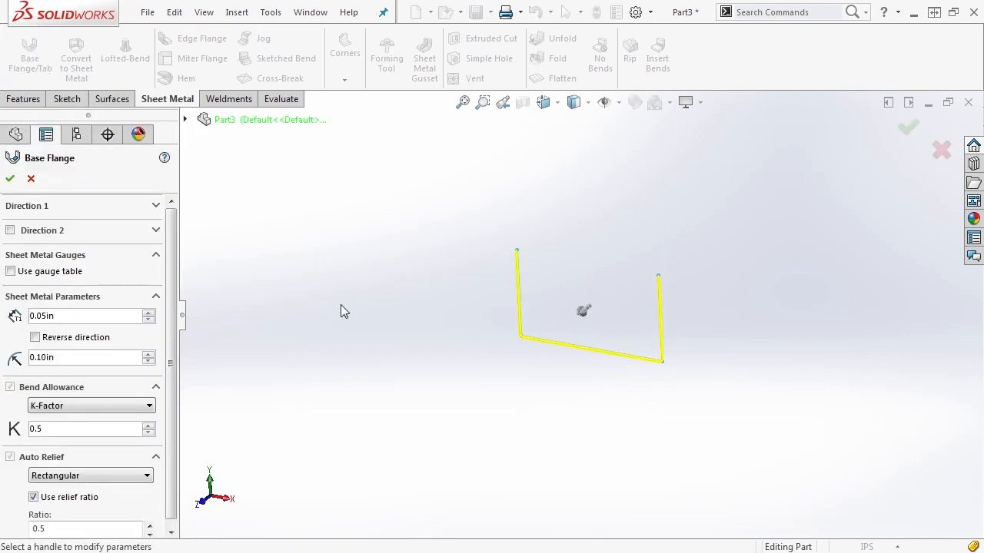
click(156, 206)
double_click(72, 250)
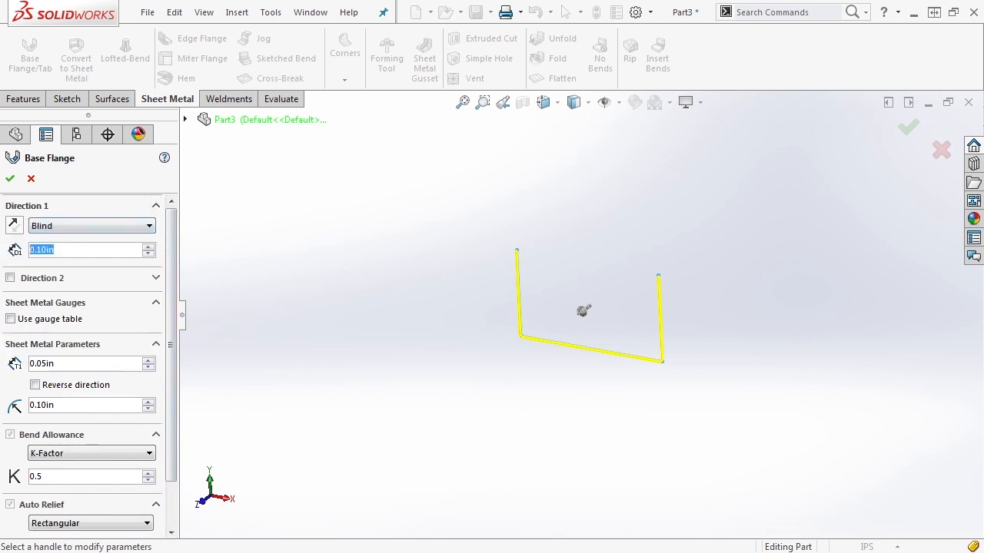
click(82, 229)
click(76, 280)
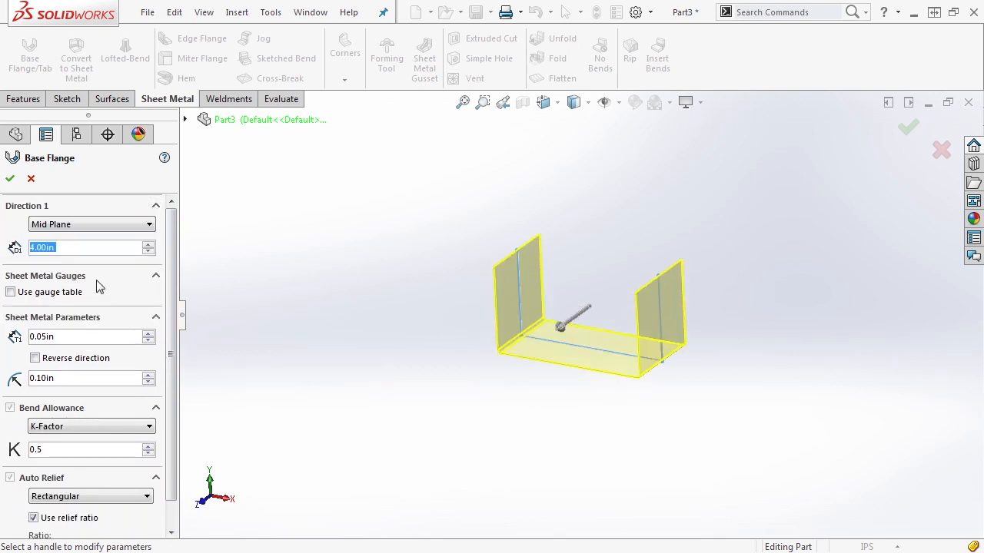
text(8)
key(Return)
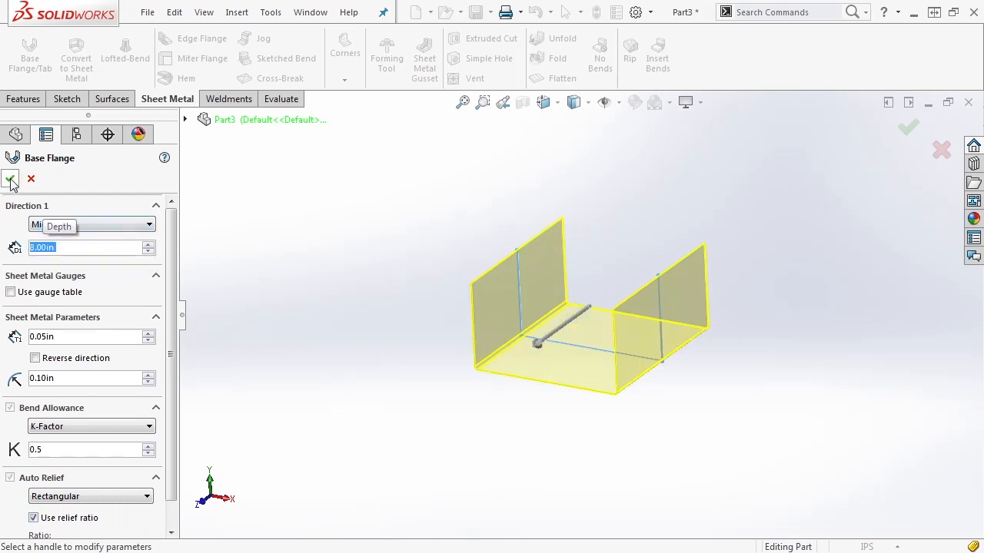
scroll(175, 283, down, 1)
scroll(175, 293, up, 1)
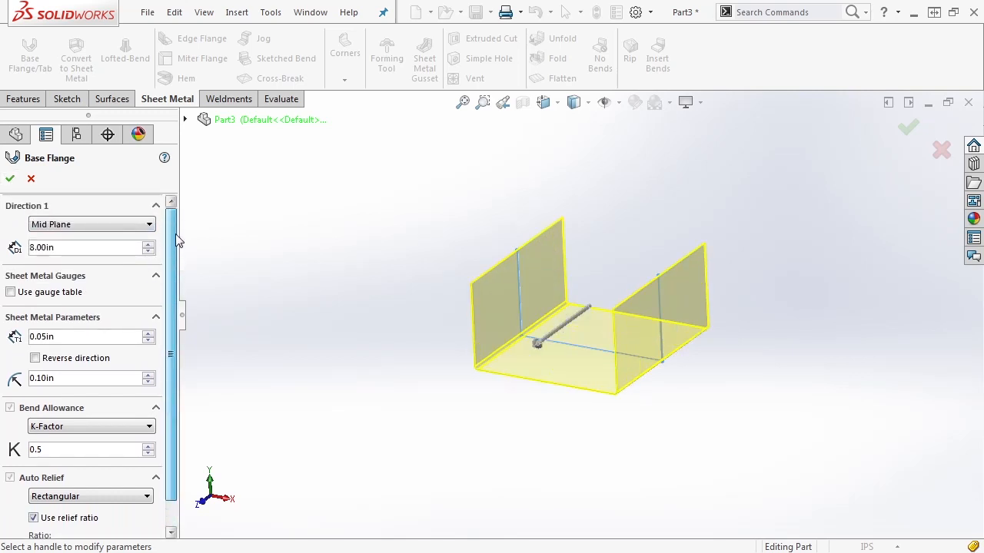
click(10, 178)
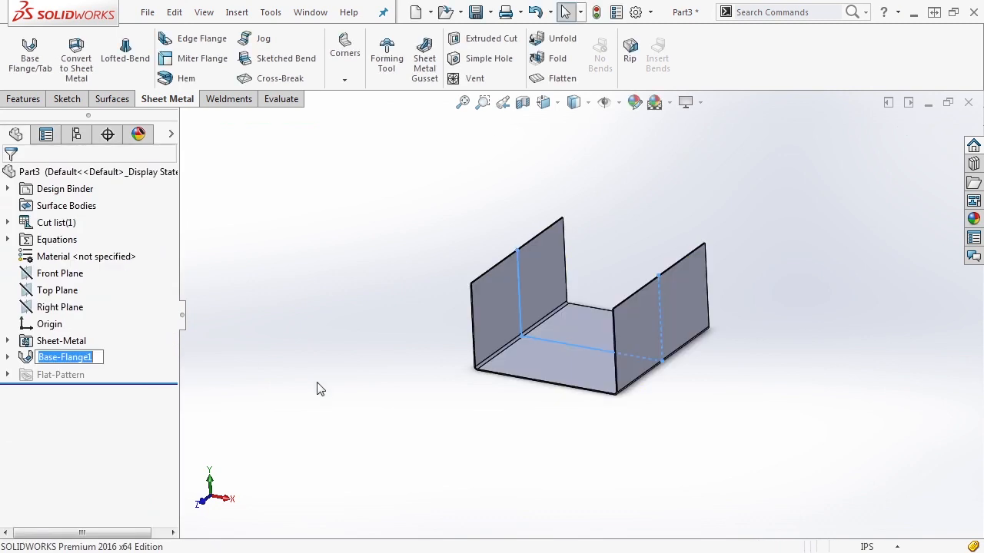
Edit the part's Sheet-Metal feature and set its default bend radius to 0.25 in.
scroll(507, 381, down, 3)
scroll(436, 366, down, 4)
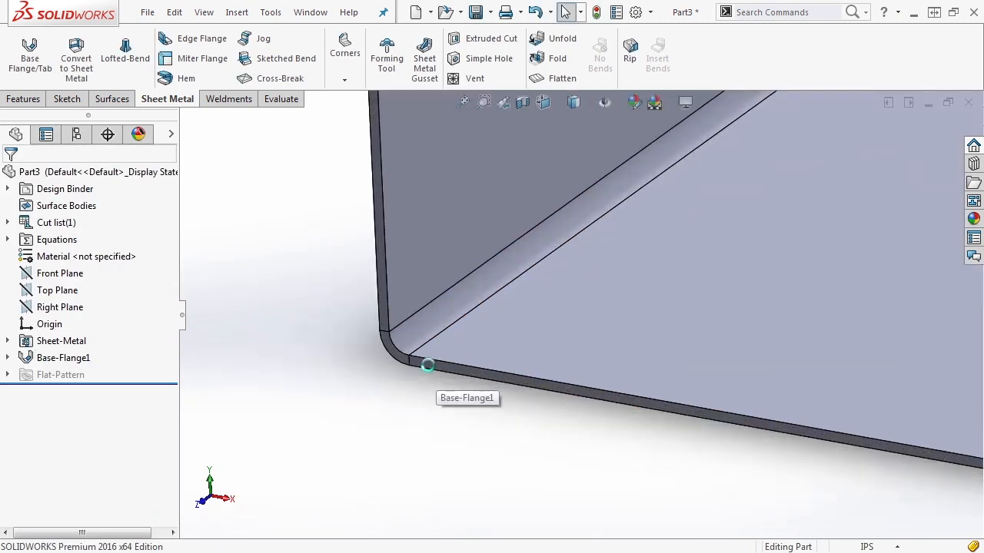
scroll(435, 346, up, 5)
middle_drag(576, 428, 638, 382)
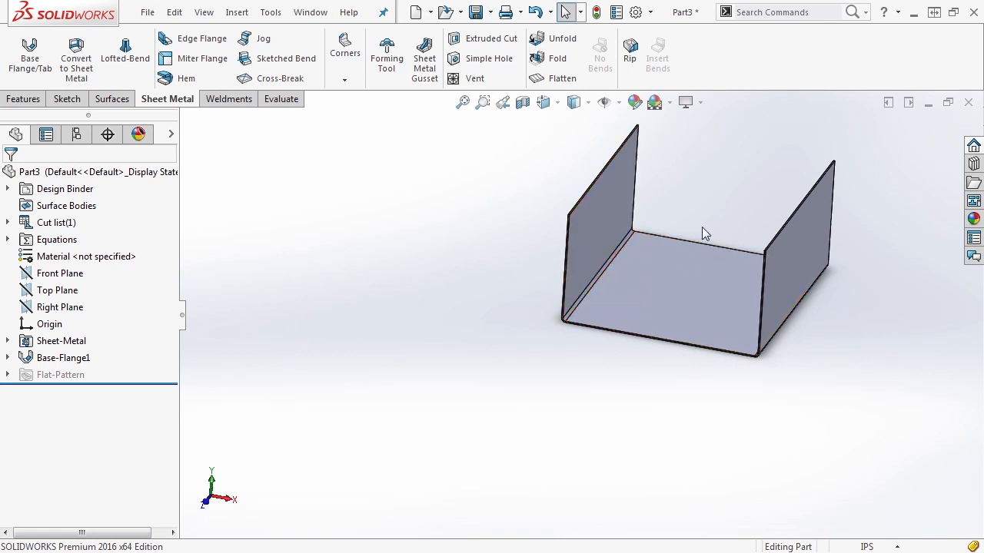
key(f)
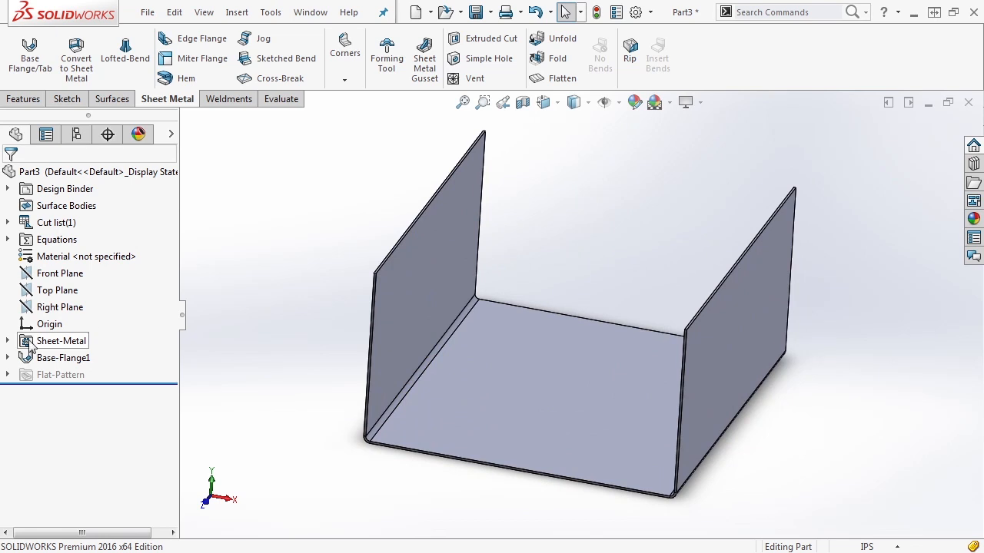
right_click(31, 343)
click(41, 209)
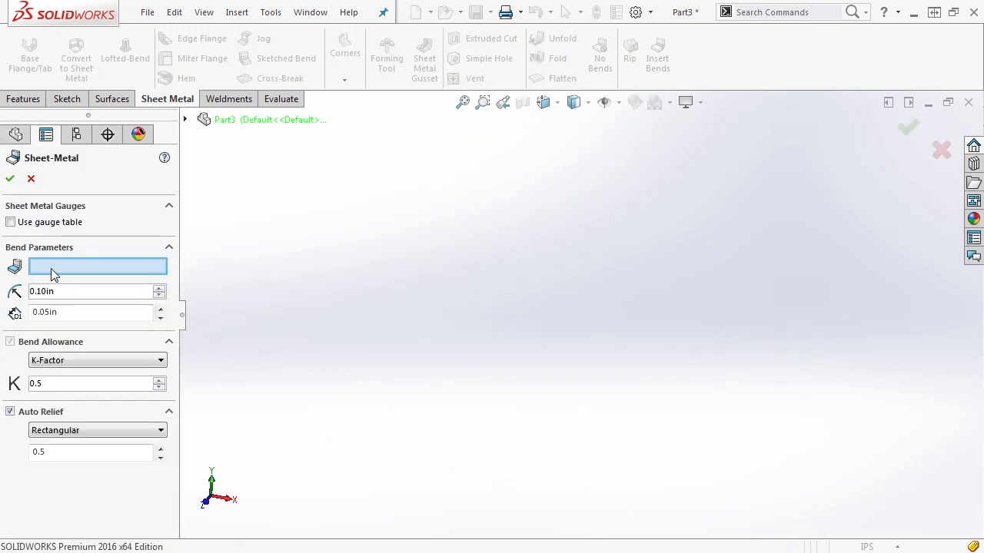
double_click(61, 291)
text(.03)
key(Return)
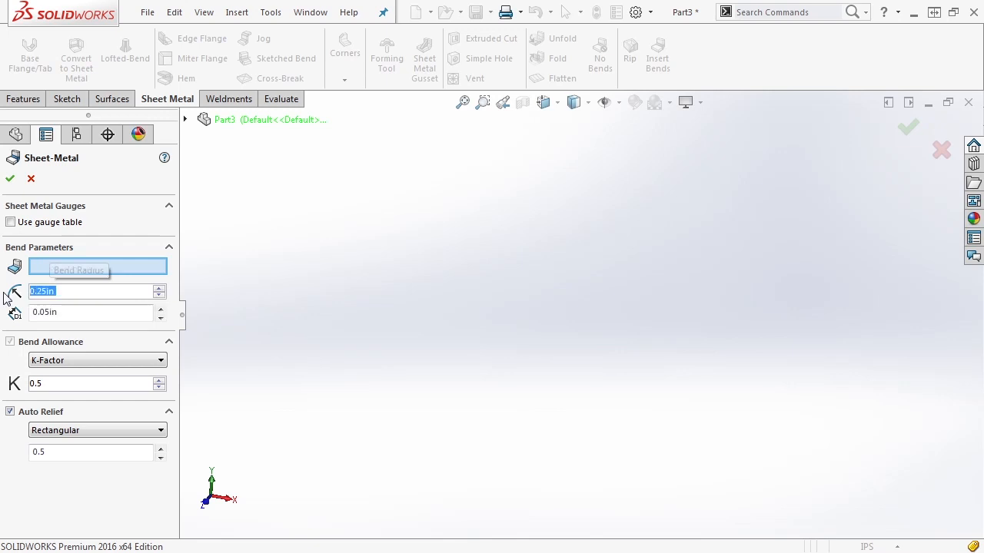
click(10, 178)
click(403, 391)
click(341, 348)
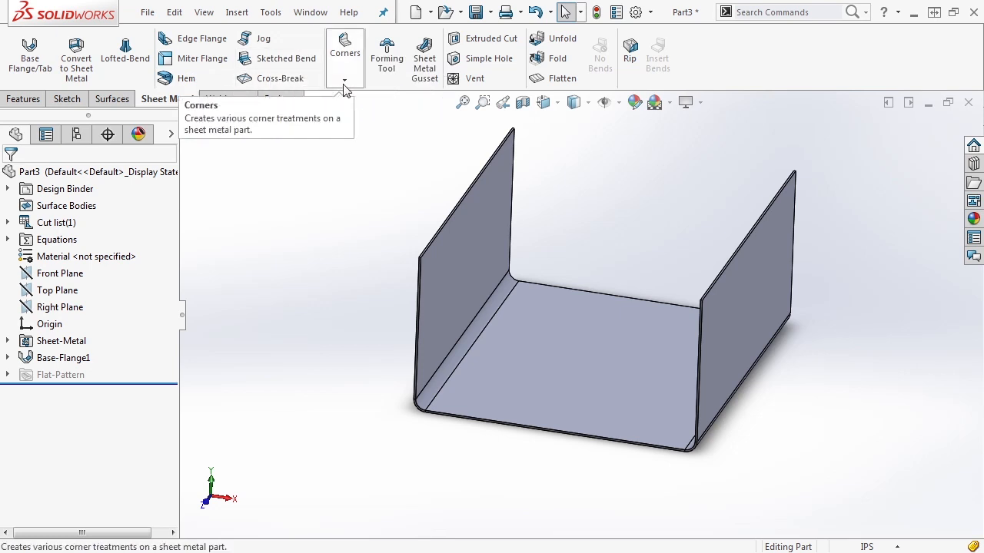
click(345, 86)
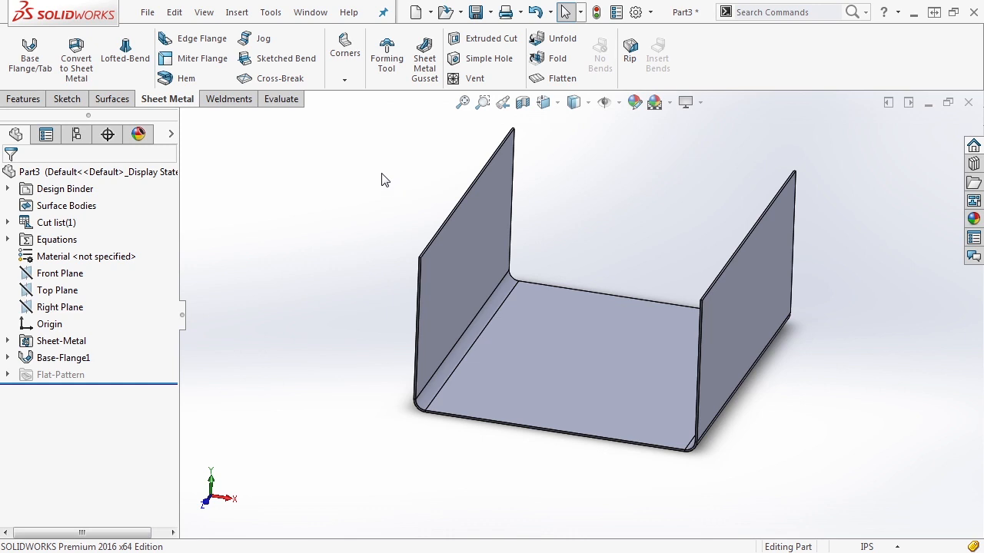
Start an edge flange on the upper edge of the -X side wall, extending outward at 90° with a length of about 2.15 in.
click(196, 38)
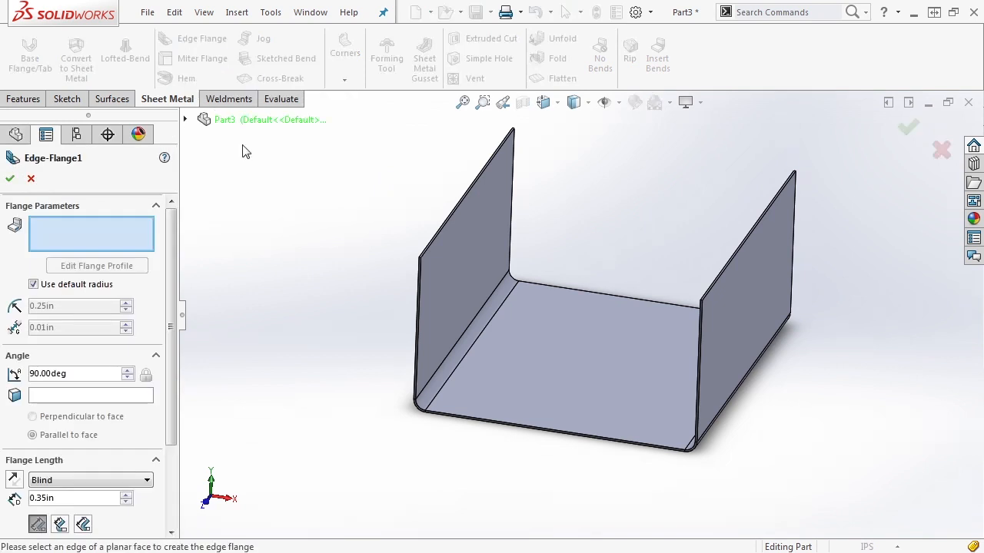
click(437, 234)
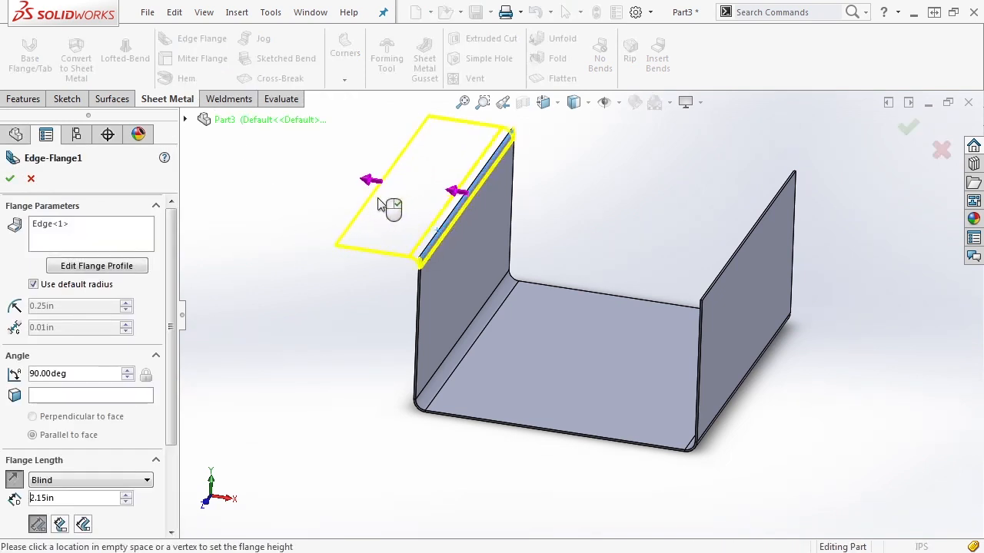
click(378, 204)
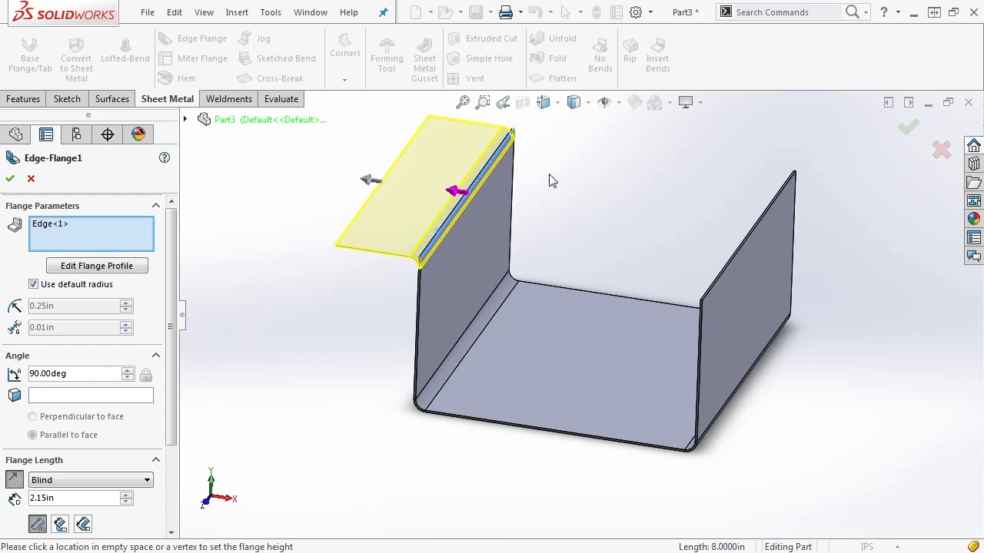
middle_drag(564, 175, 562, 218)
scroll(555, 225, up, 4)
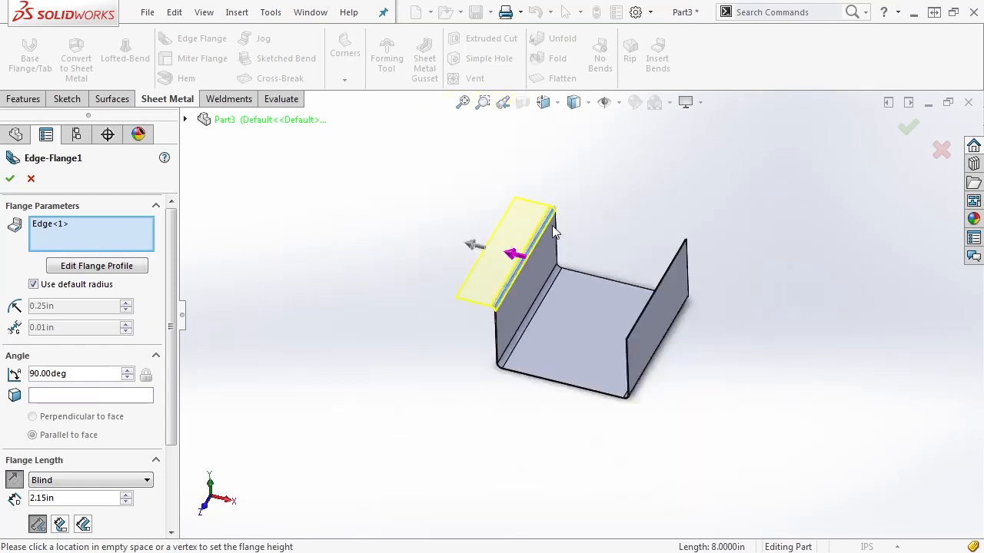
scroll(551, 226, down, 2)
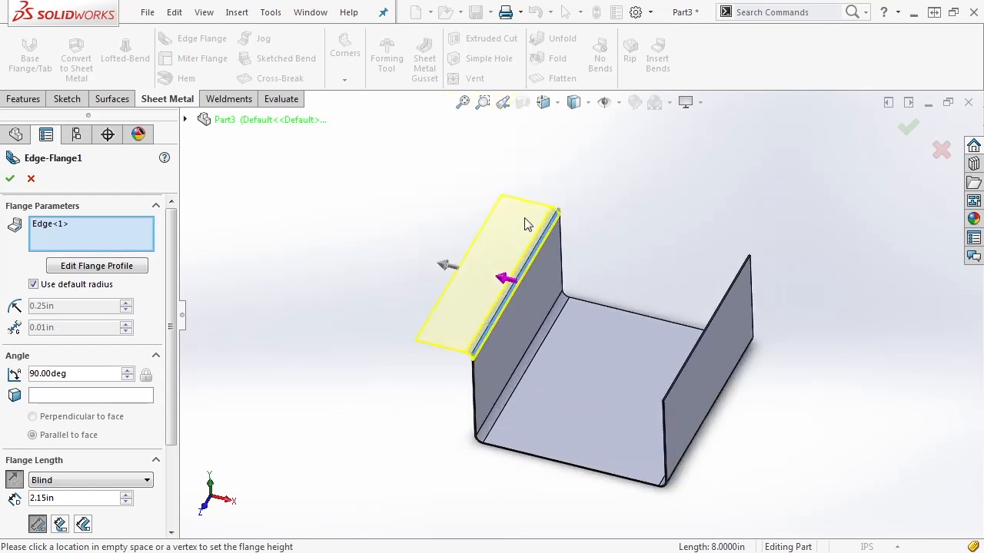
Open the edge flange's profile sketch for editing and stretch its outer line outward to about 2.61 in deep.
click(108, 268)
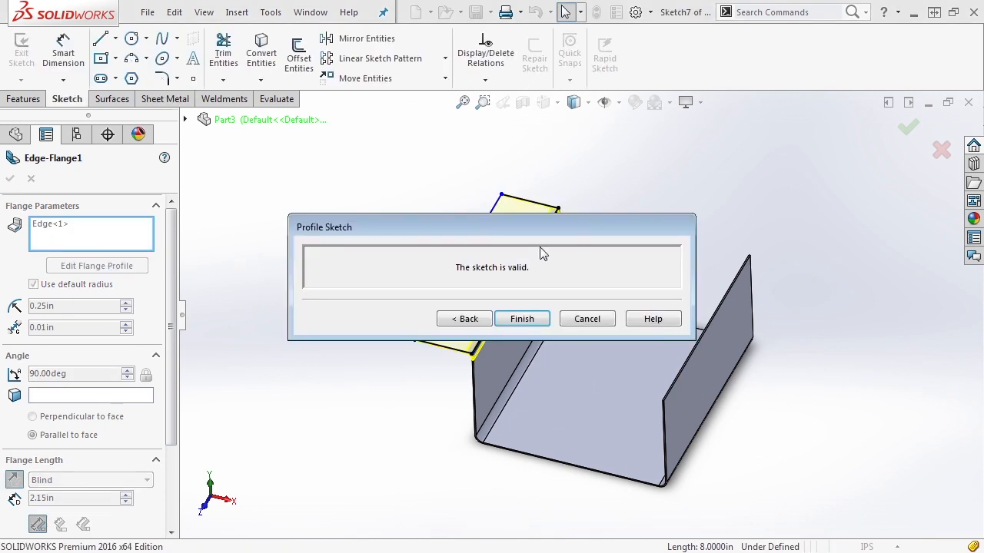
mouse_move(542, 238)
mouse_down()
mouse_move(667, 205)
mouse_move(788, 150)
mouse_move(786, 141)
mouse_up()
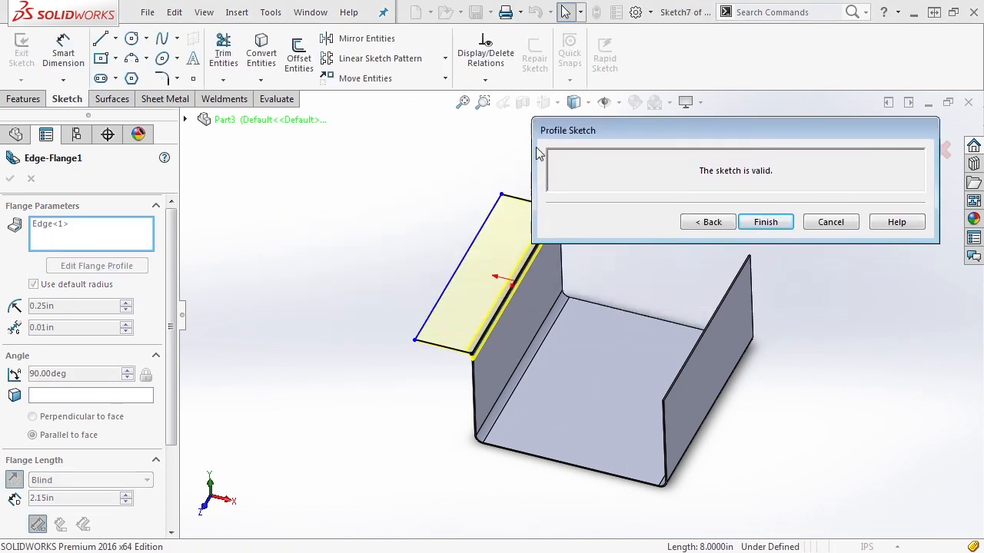
mouse_move(550, 133)
mouse_down()
mouse_move(587, 116)
mouse_move(0, 142)
mouse_up()
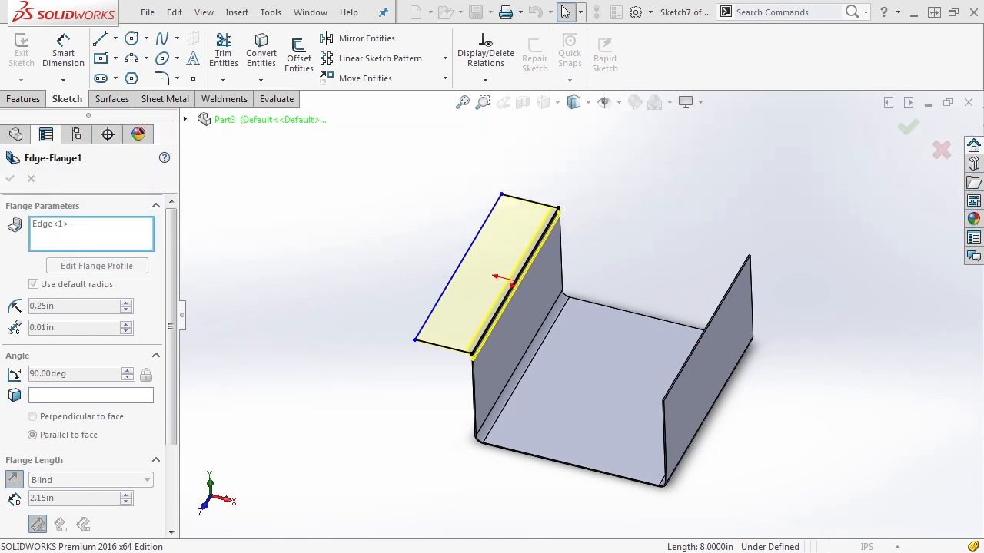
click(369, 200)
middle_drag(369, 200, 467, 261)
mouse_move(467, 264)
mouse_down()
mouse_move(469, 216)
mouse_move(477, 279)
mouse_move(472, 184)
mouse_move(509, 312)
mouse_move(505, 203)
mouse_move(510, 235)
mouse_up()
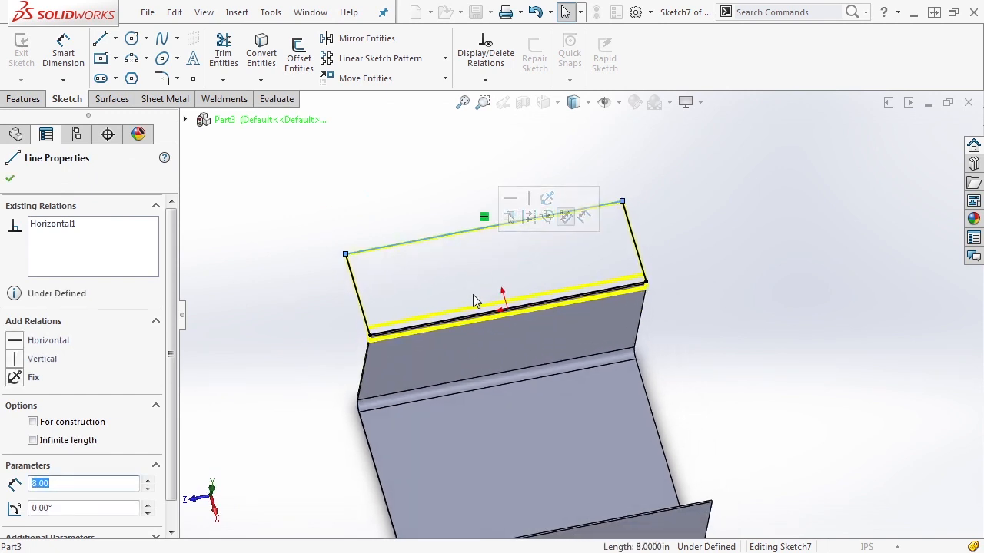
Pull both base corners of the flange profile inward along the wall edge, leaving the +Z corner about 1.68 in from the wall's end.
middle_drag(435, 184, 444, 302)
scroll(430, 300, down, 3)
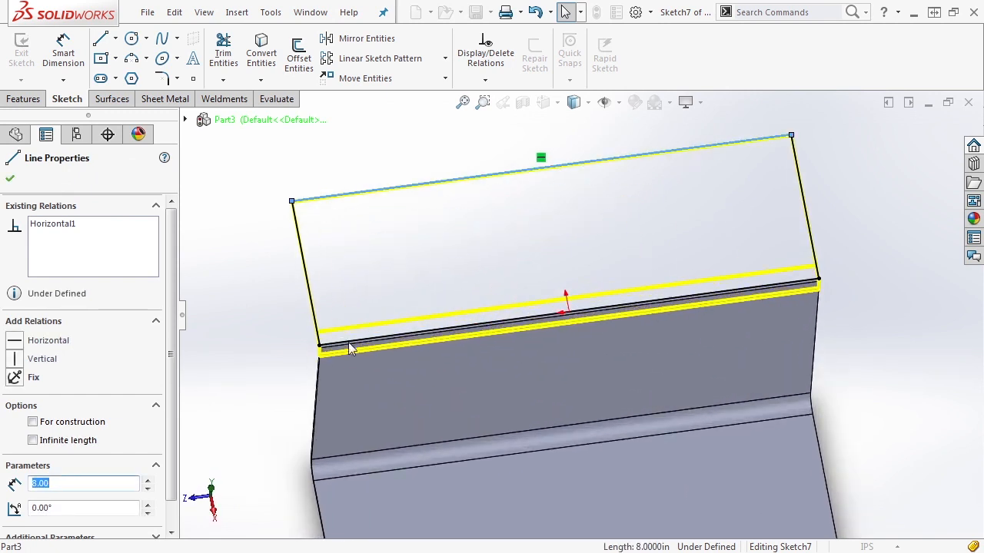
click(329, 347)
drag(333, 348, 424, 334)
click(587, 285)
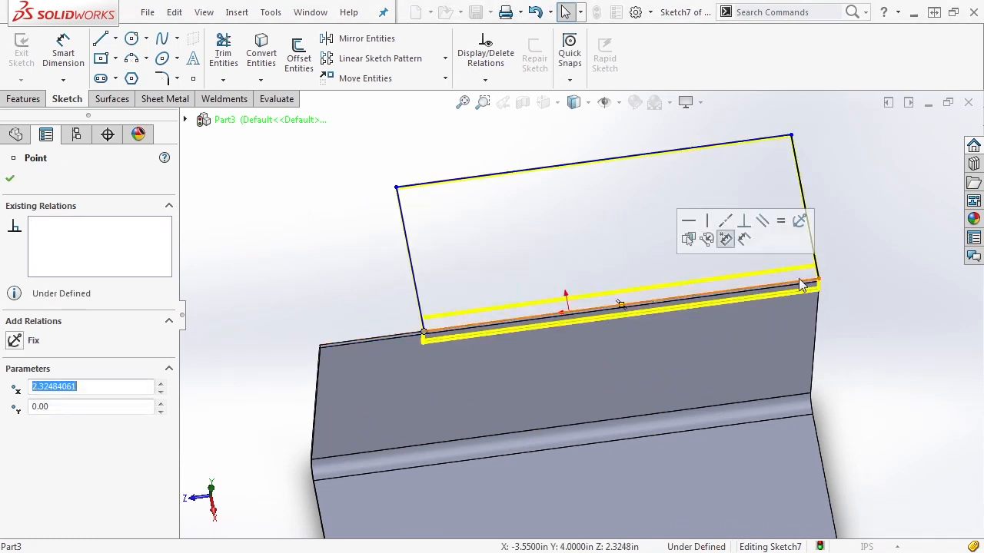
drag(819, 278, 675, 299)
middle_drag(674, 298, 693, 290)
click(693, 290)
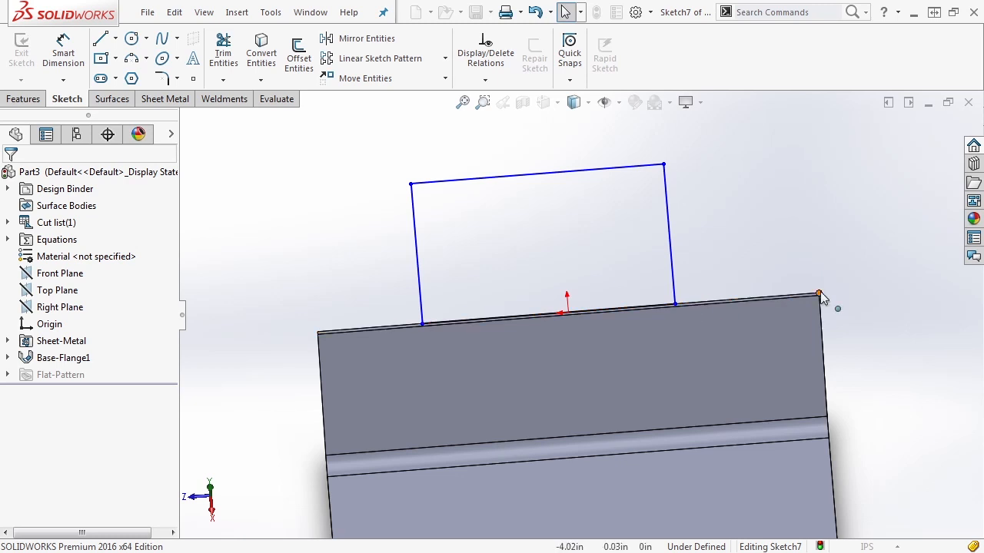
Remove the vertical relation from the profile's -Z side line and move its outer corner inward so that side slants.
click(671, 226)
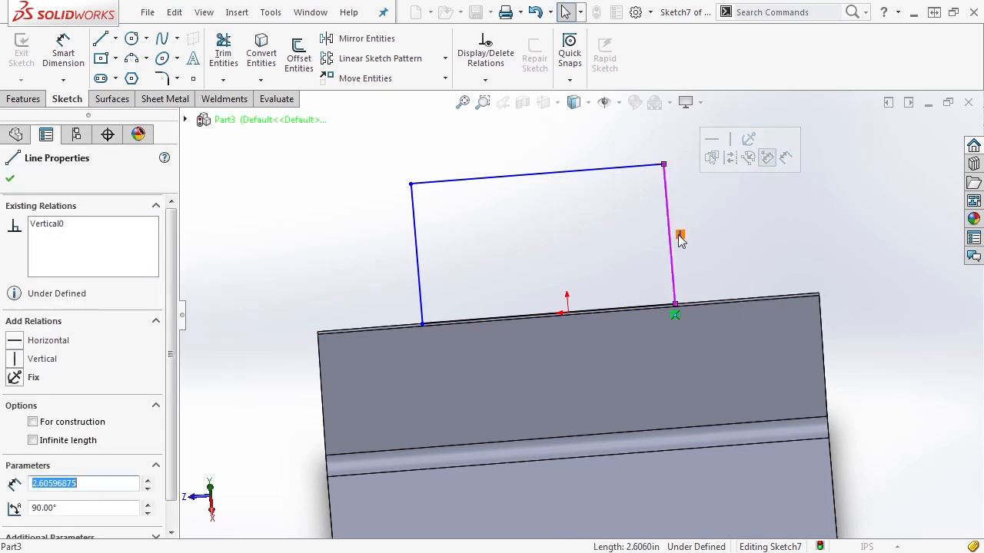
key(Escape)
drag(663, 165, 608, 177)
click(608, 230)
Sketch a three-line notch from the slanted side's outer corner back to the outer line, and trim the outer line across its opening.
scroll(607, 232, down, 2)
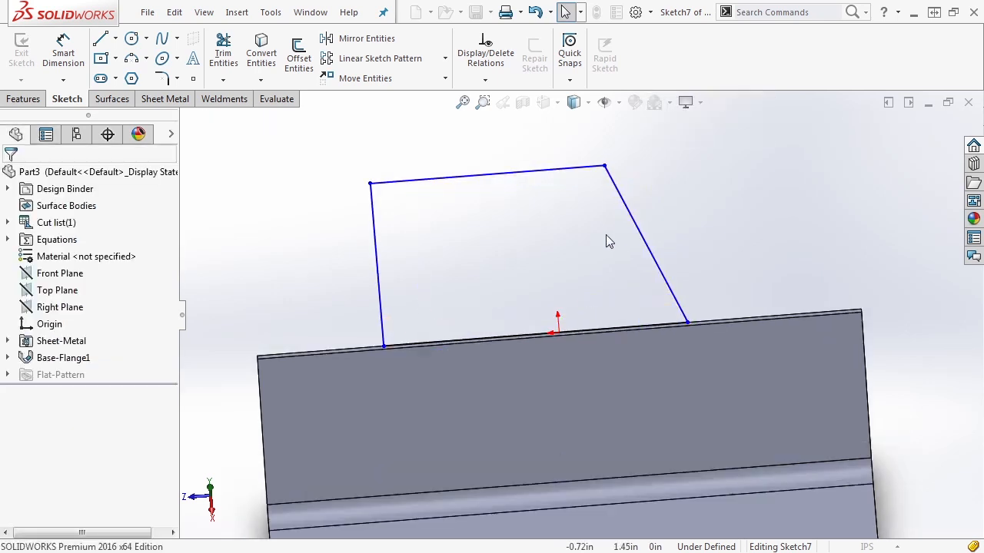
key(l)
click(605, 166)
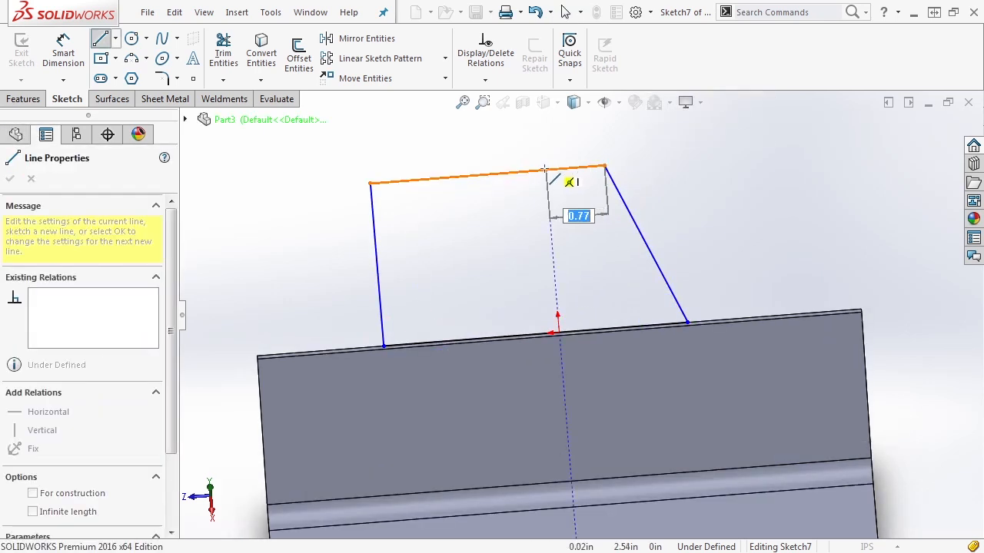
click(549, 208)
click(450, 215)
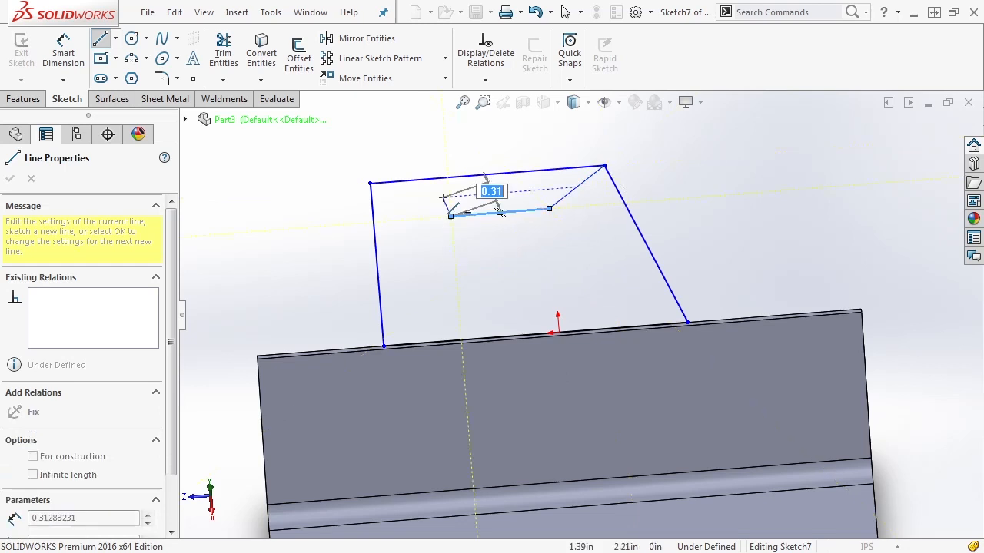
click(447, 178)
key(Escape)
key(t)
drag(519, 160, 523, 185)
key(Escape)
Dimension the distance between the profile's straight side line and the wall's +Z end as 1.5 in.
mouse_move(523, 185)
middle_down()
mouse_move(597, 272)
mouse_move(596, 291)
mouse_move(599, 278)
middle_up()
key(s)
click(618, 295)
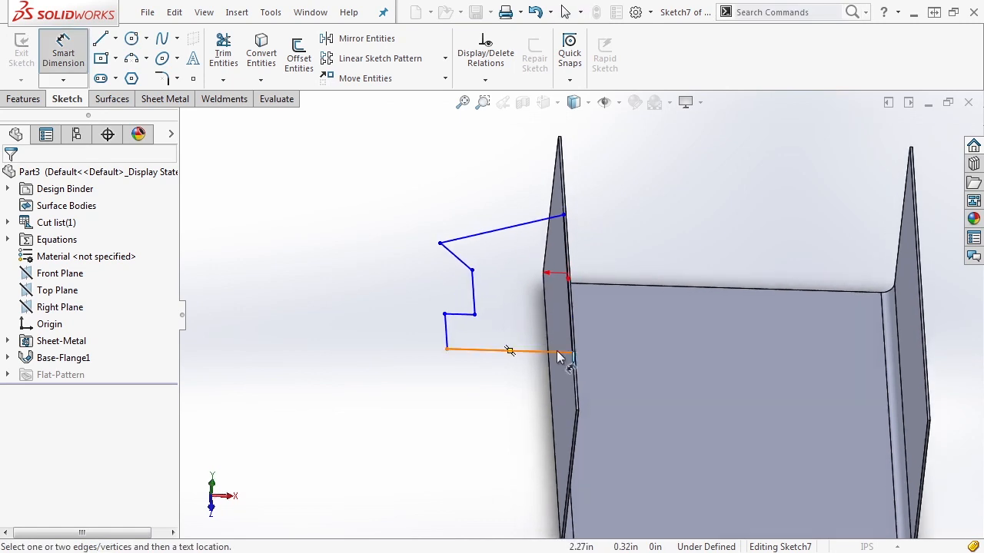
click(556, 346)
scroll(573, 388, down, 5)
click(578, 409)
click(560, 377)
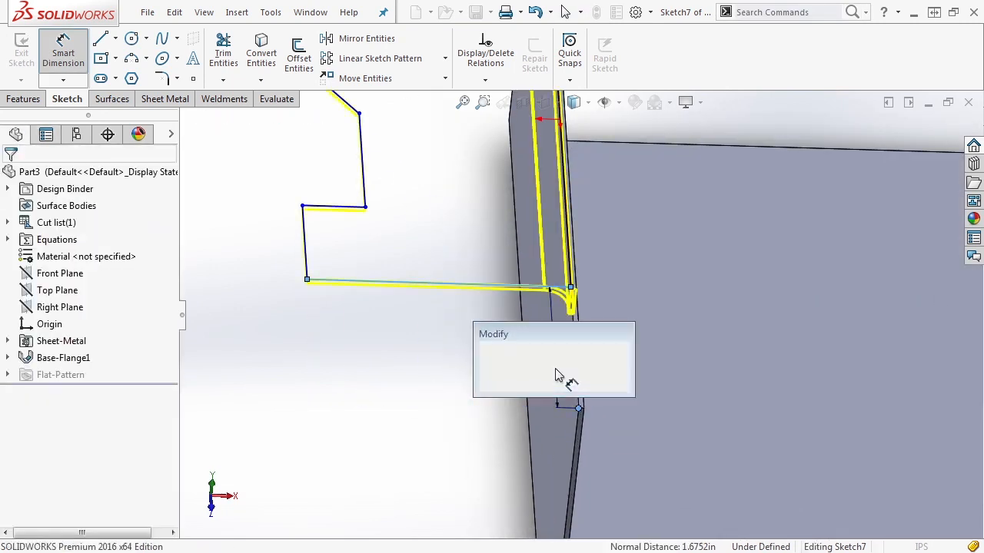
text(1.5)
key(Return)
Dimension the length of the profile's straight side line as 2.5 in.
middle_drag(558, 376, 417, 335)
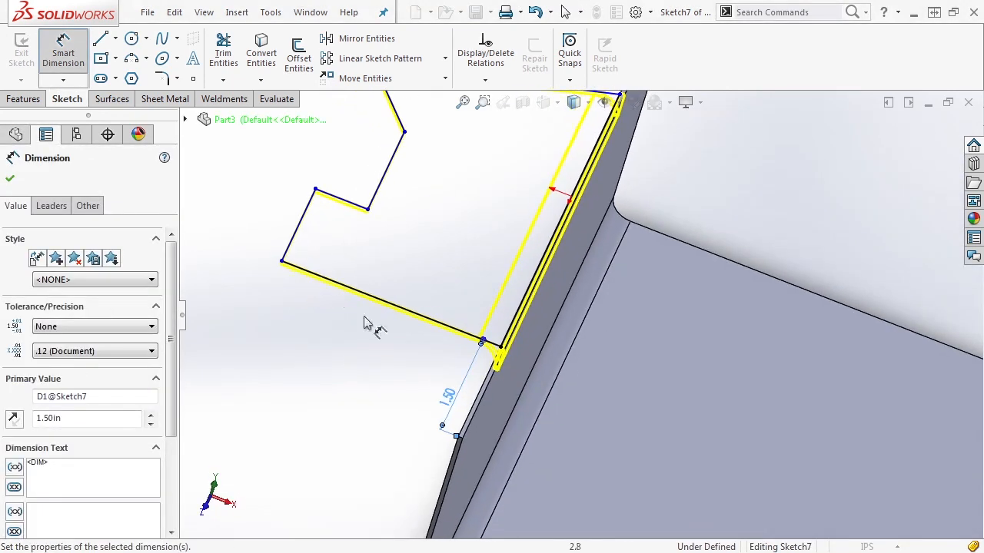
click(345, 285)
click(340, 306)
text(2.5)
key(Return)
scroll(325, 301, up, 3)
middle_drag(325, 300, 589, 314)
Finish the profile sketch to create the notched edge flange on the -X side wall.
mouse_move(2, 189)
mouse_down()
mouse_move(666, 162)
mouse_move(709, 142)
mouse_up()
click(717, 234)
mouse_move(717, 233)
middle_down()
mouse_move(704, 243)
mouse_move(715, 244)
mouse_move(270, 289)
mouse_move(347, 319)
middle_up()
scroll(270, 290, down, 2)
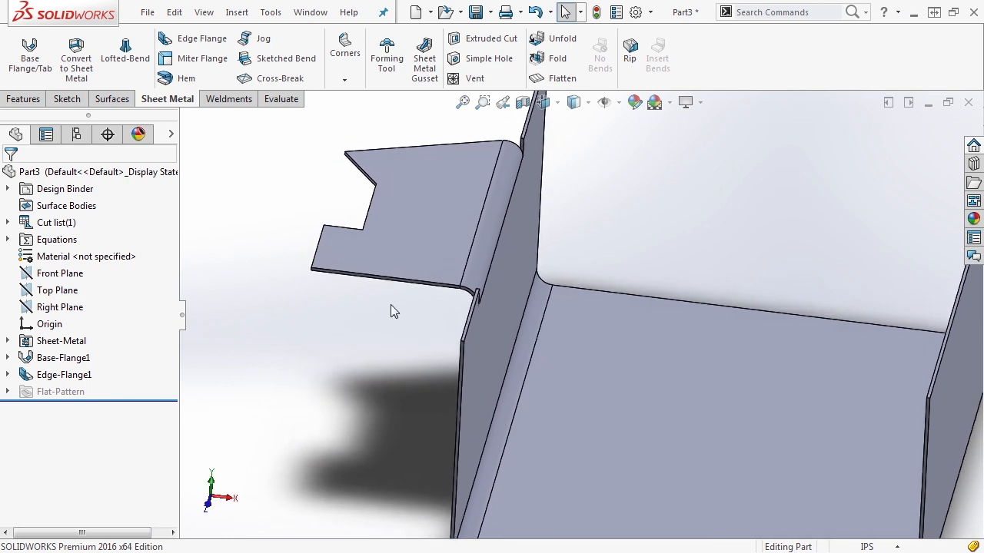
key(ctrl+5)
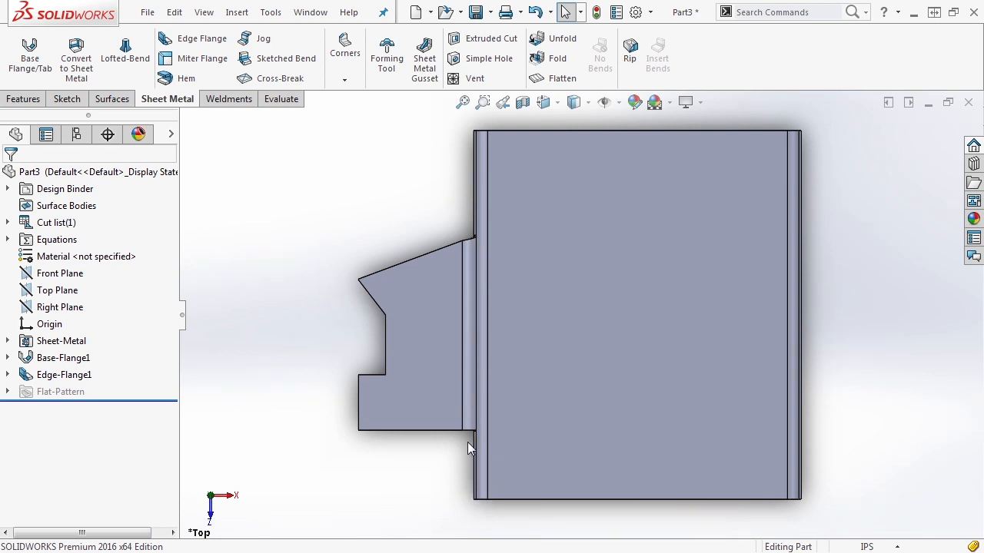
key(ctrl+7)
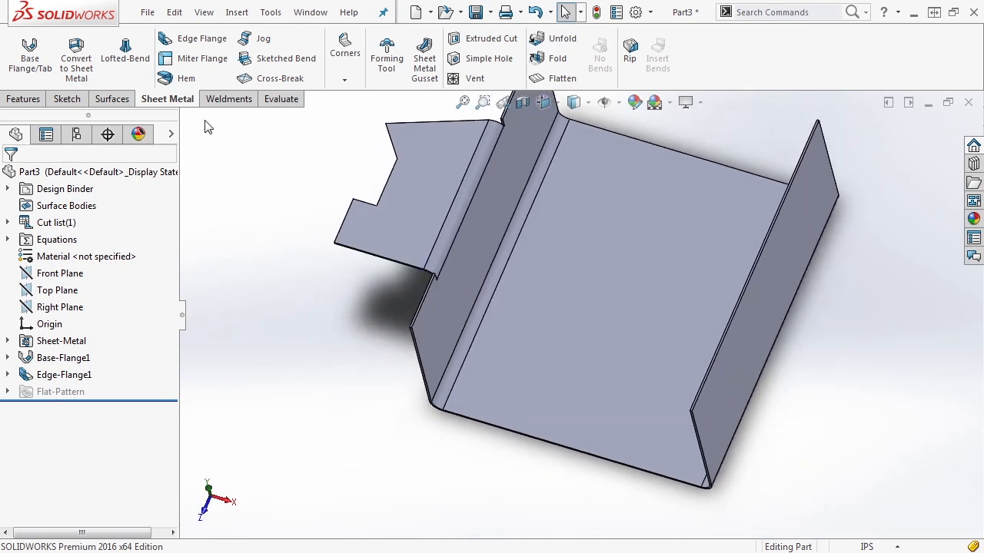
Start a miter flange and open its profile sketch at the upper +Z corner of the -X side wall.
click(204, 61)
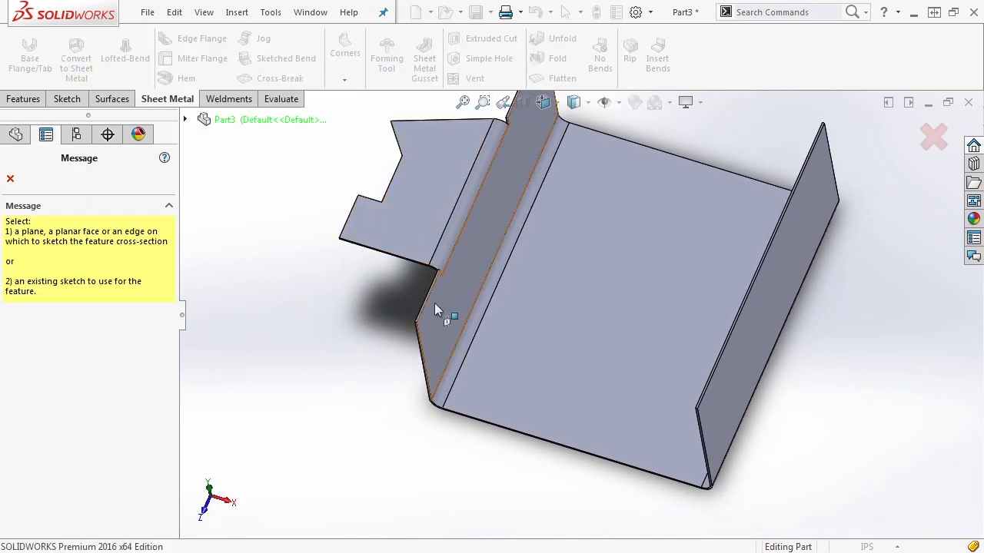
scroll(452, 345, down, 5)
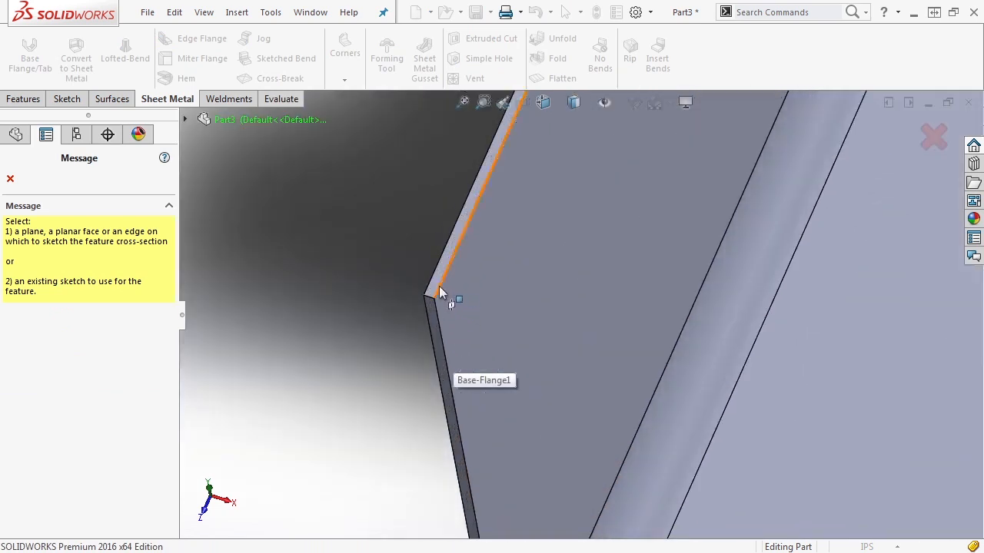
click(433, 288)
scroll(503, 484, down, 3)
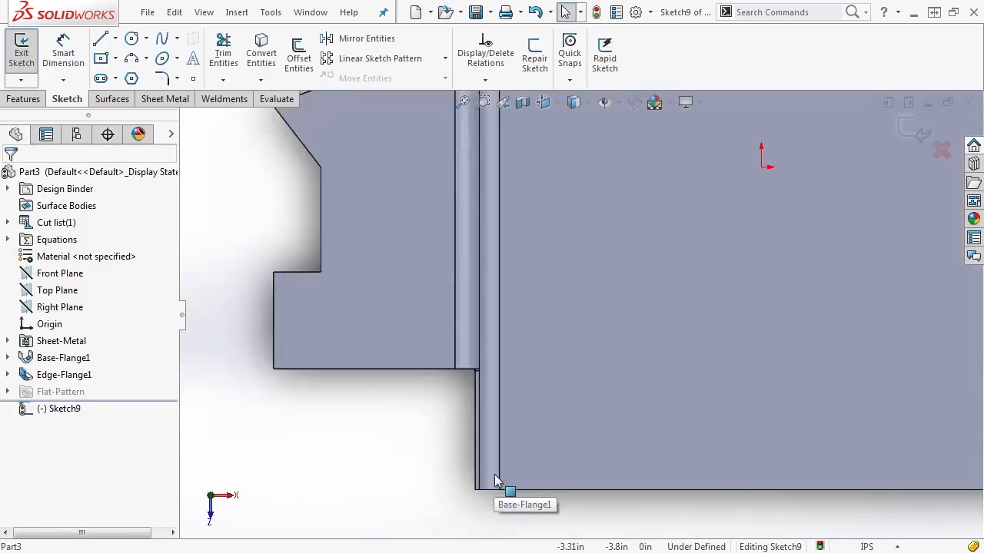
Draw a 1.50 in slanted line from the wall's inner corner, running outward and toward the part's interior width.
key(l)
scroll(484, 461, down, 2)
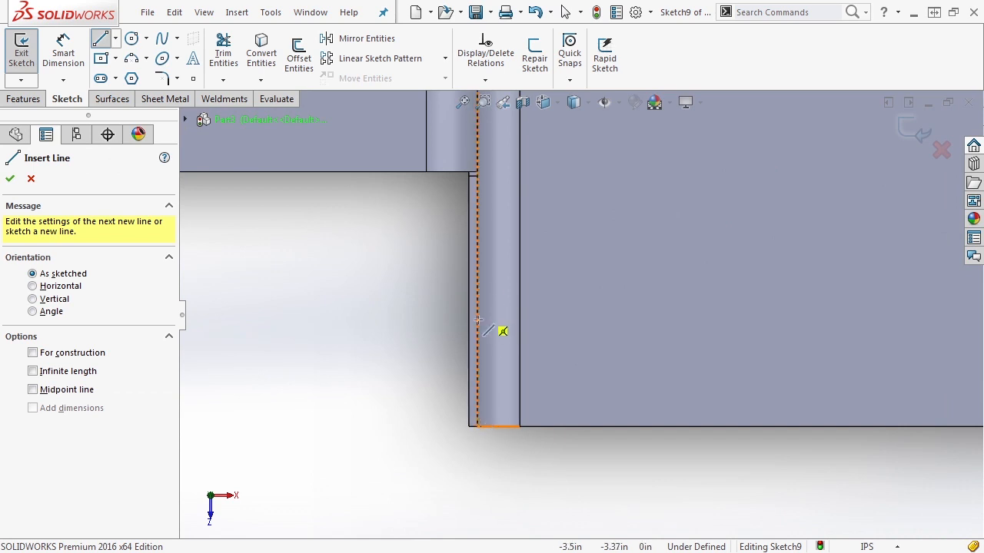
click(478, 427)
scroll(488, 400, up, 3)
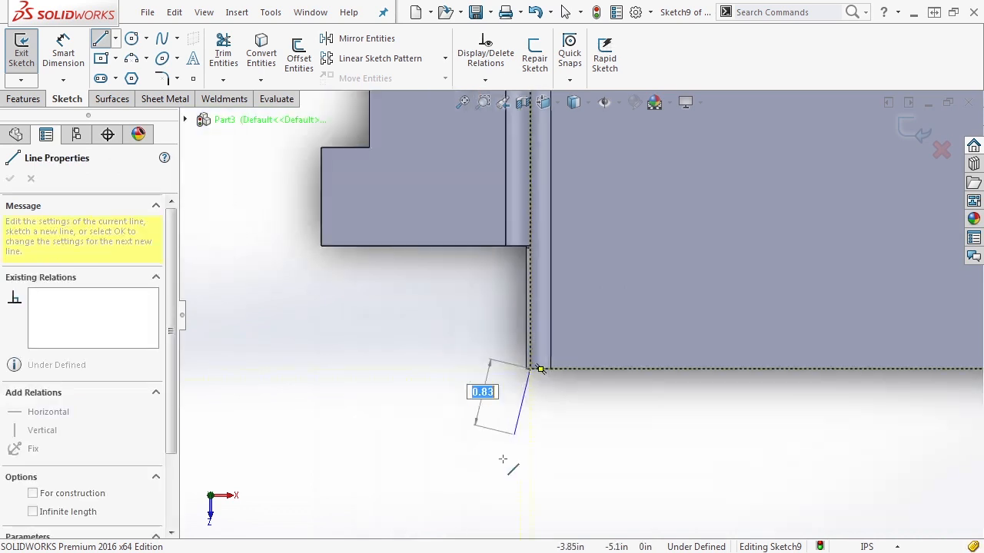
text(1.)
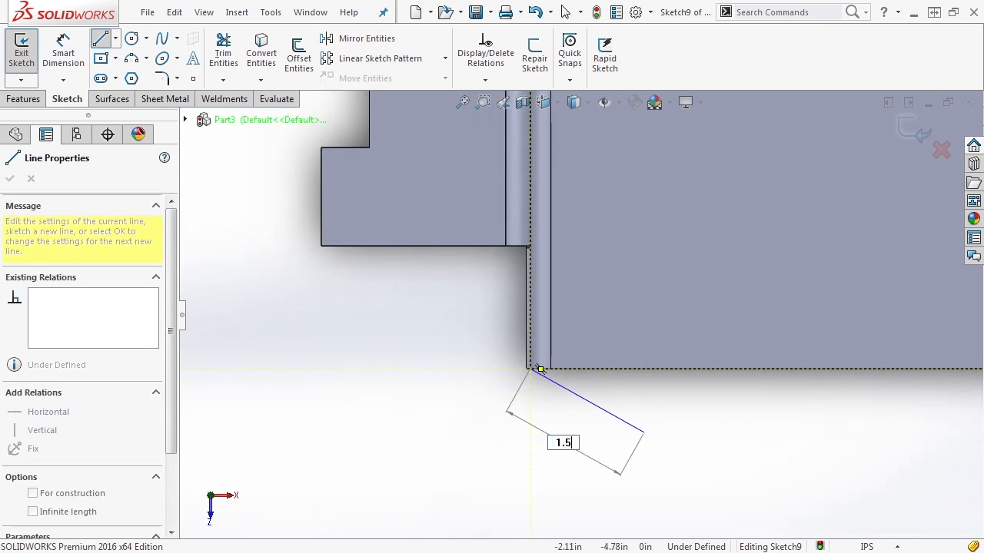
text(50)
key(Return)
key(Escape)
Dimension the angle between the slanted line and the wall's inner edge as 120°.
scroll(554, 381, down, 2)
key(s)
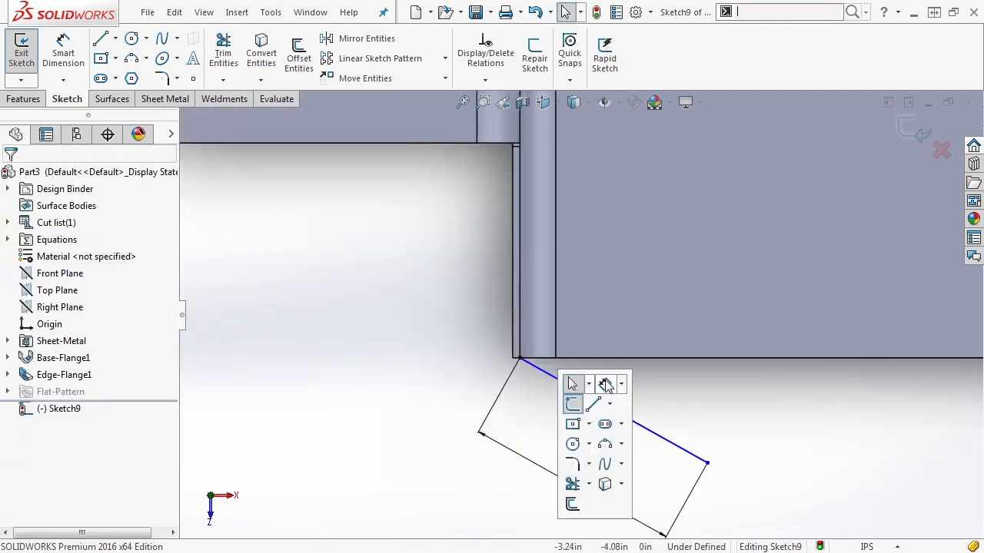
click(606, 384)
click(567, 382)
click(522, 327)
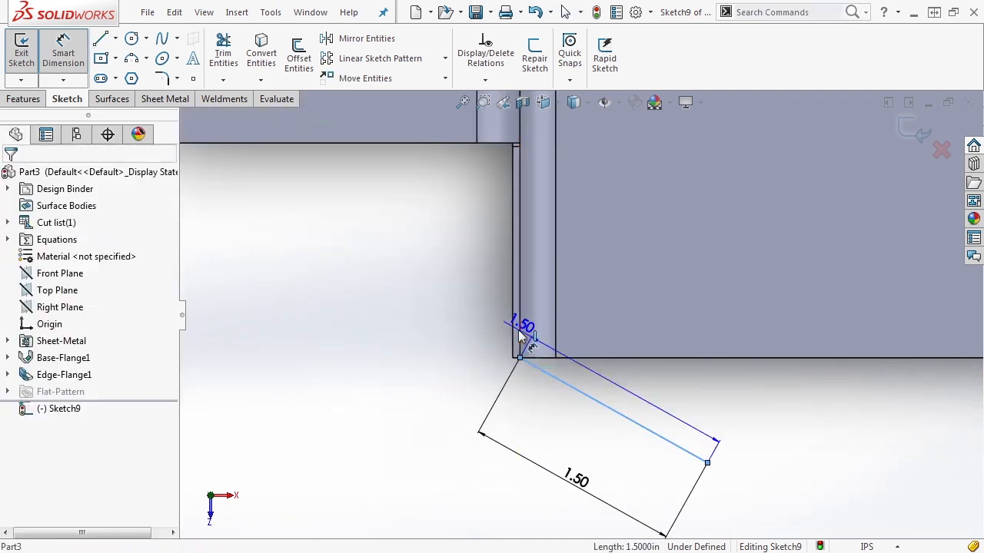
click(572, 375)
text(120)
key(Return)
scroll(615, 384, up, 1)
key(Escape)
scroll(711, 414, up, 1)
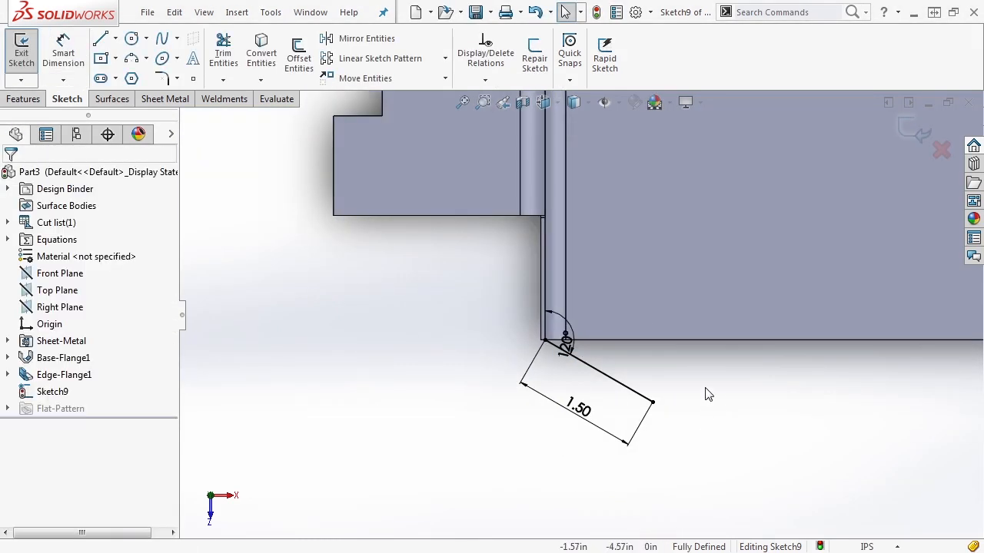
Exit the 1.50 in line sketch to use it as the miter flange profile along the -X wall's end edge.
middle_drag(705, 365, 517, 406)
scroll(520, 236, down, 4)
scroll(543, 266, down, 2)
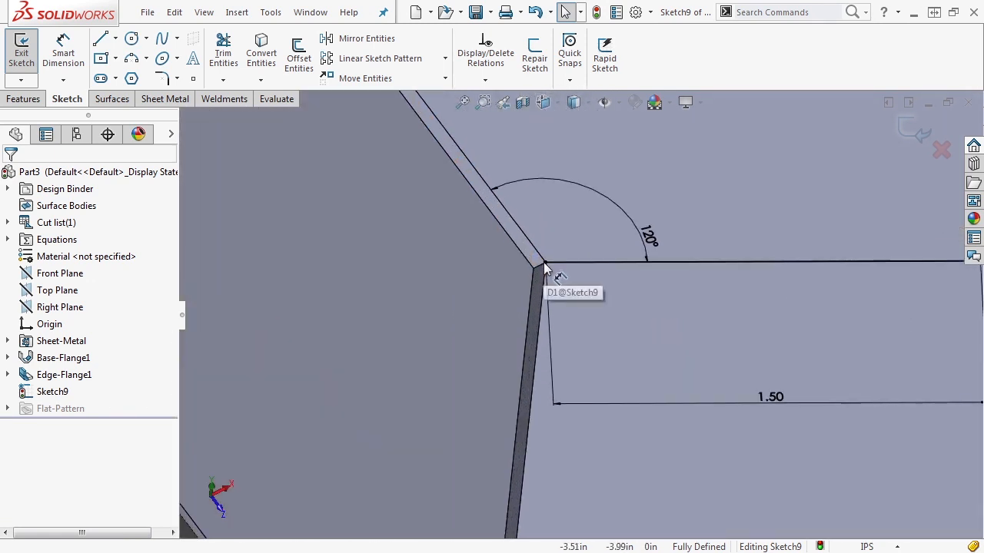
scroll(565, 276, up, 4)
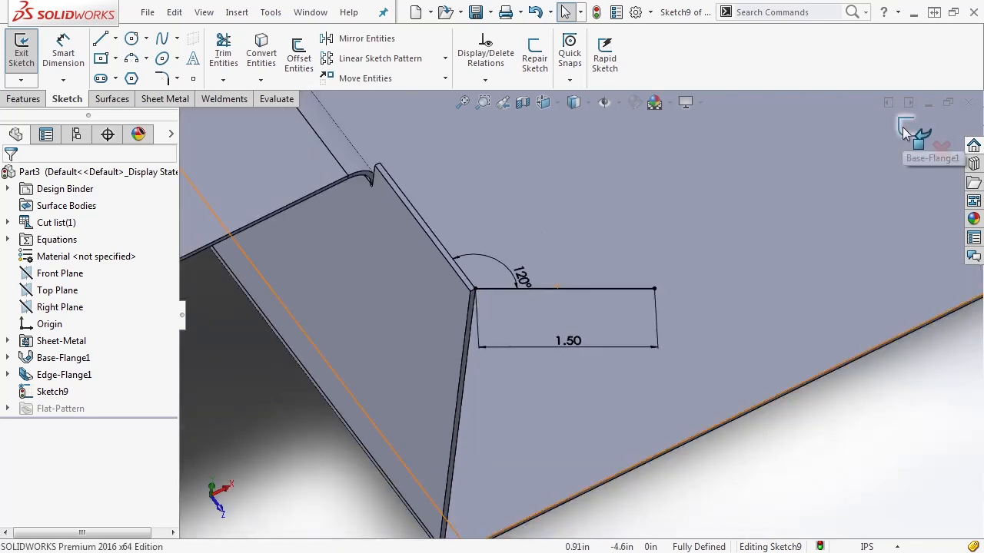
click(907, 130)
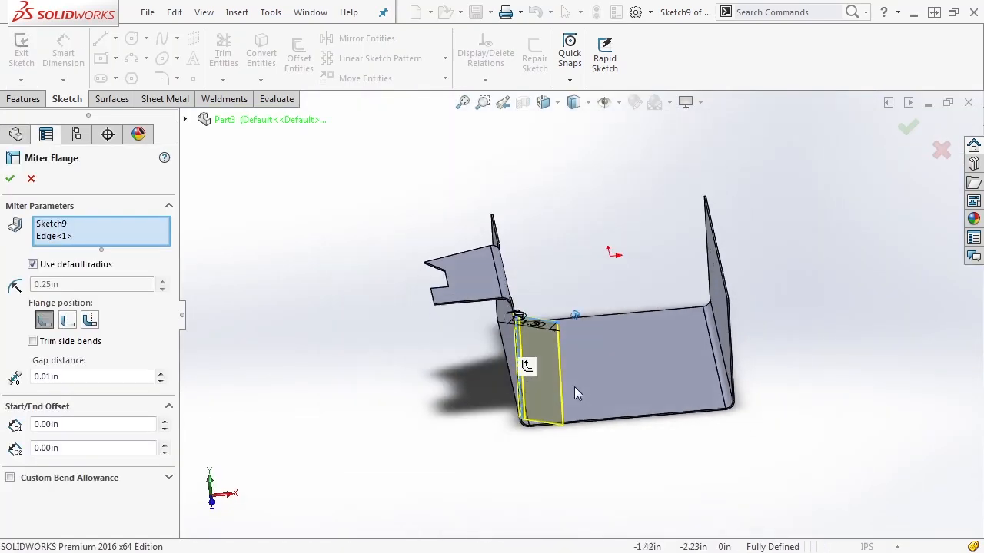
Extend the miter flange around the U-shaped +Z end by adding the bend, bottom and opposite wall edges.
scroll(574, 394, down, 2)
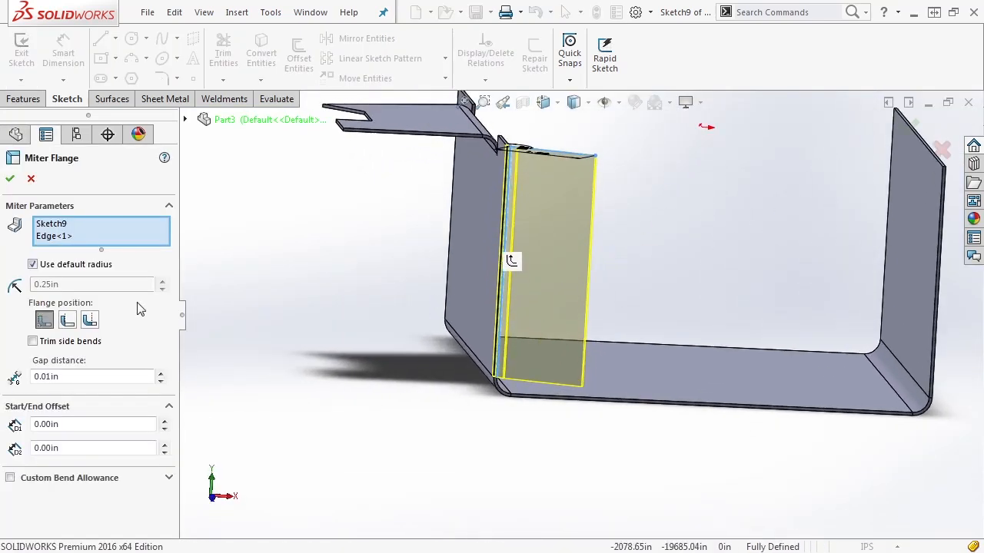
click(110, 236)
scroll(664, 393, down, 2)
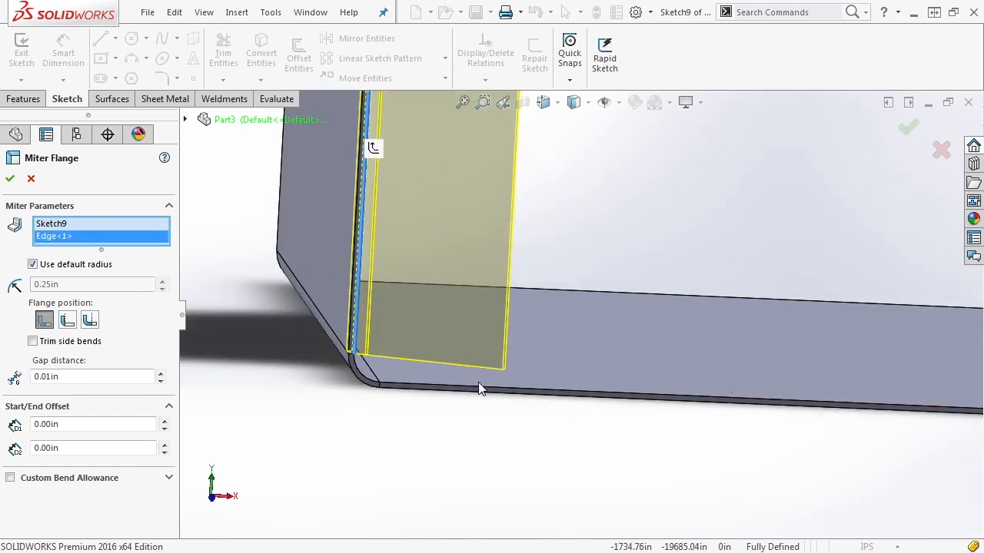
click(480, 385)
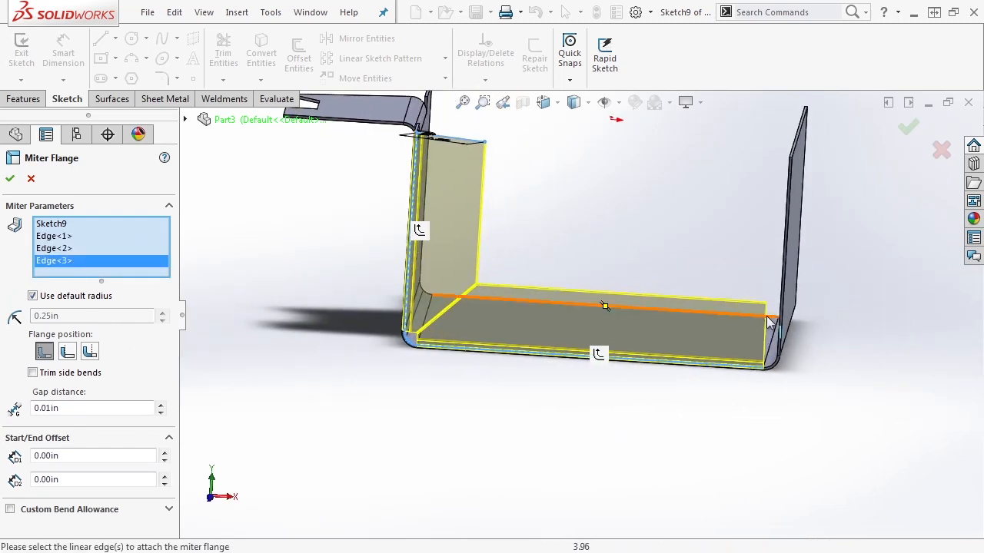
click(784, 317)
Set the miter flange position to Bend Outside.
middle_drag(778, 311, 100, 425)
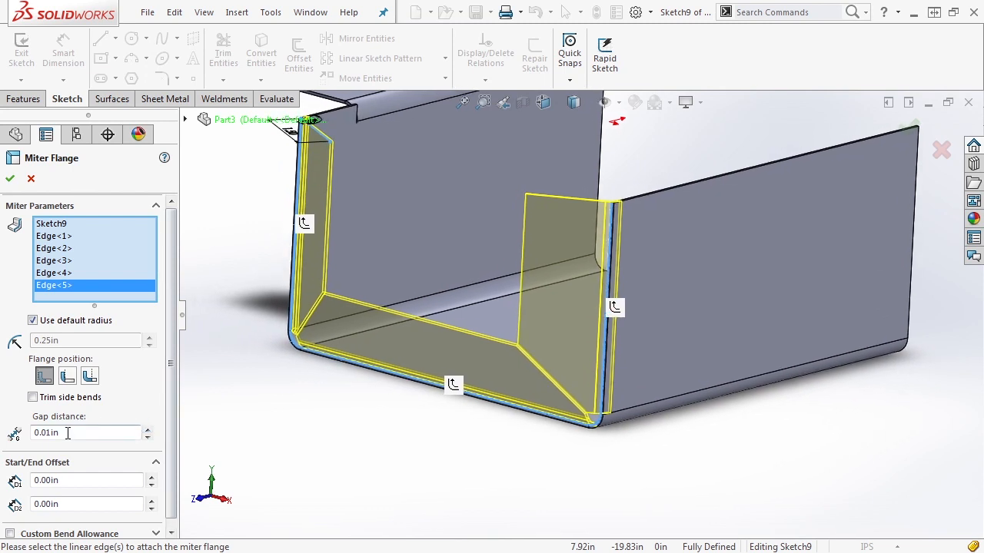
click(68, 378)
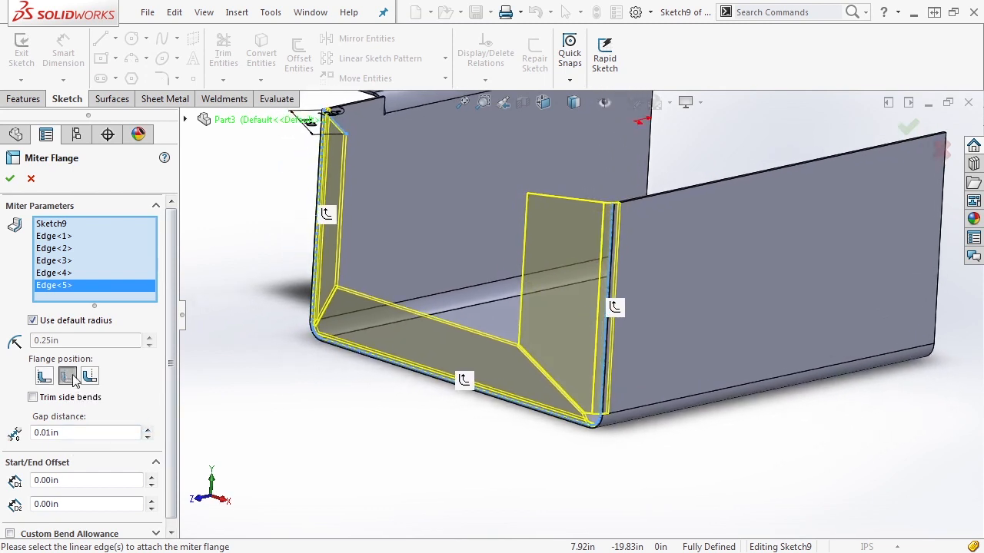
click(90, 378)
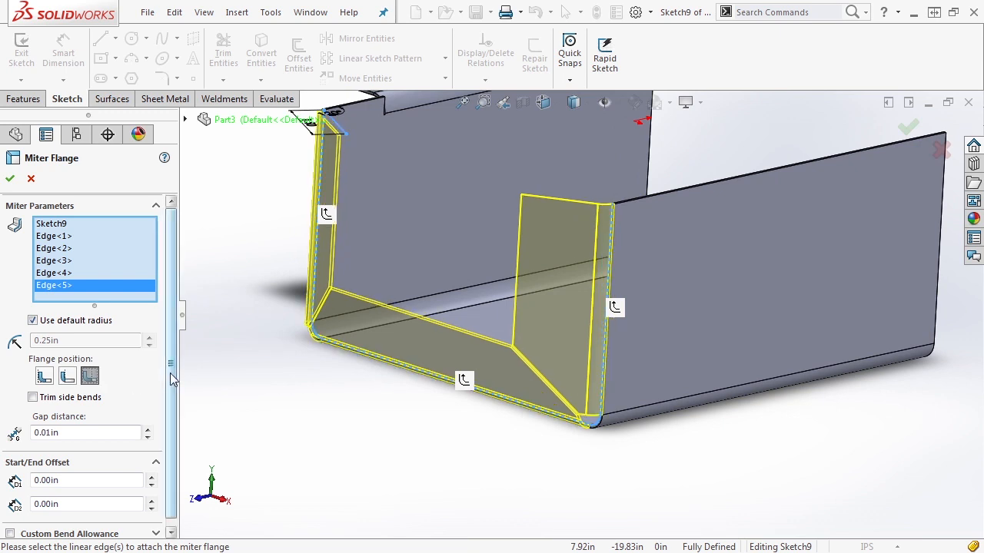
Set the miter flange's start and end offsets to 1.00 in and create the flange.
scroll(175, 396, down, 1)
click(73, 472)
key(Return)
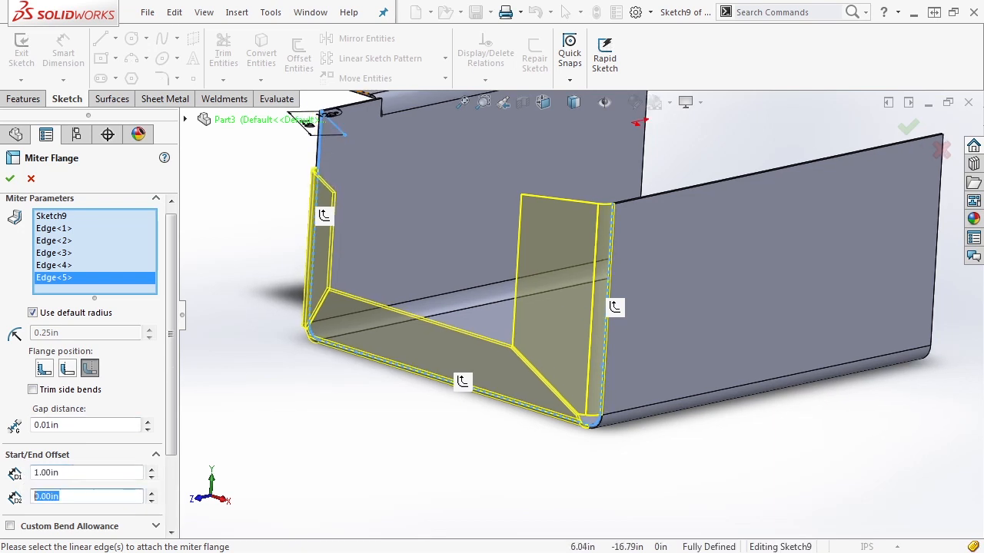
key(Return)
mouse_move(677, 318)
middle_down()
mouse_move(642, 286)
mouse_move(692, 312)
middle_up()
click(908, 126)
click(795, 225)
middle_drag(795, 226, 738, 223)
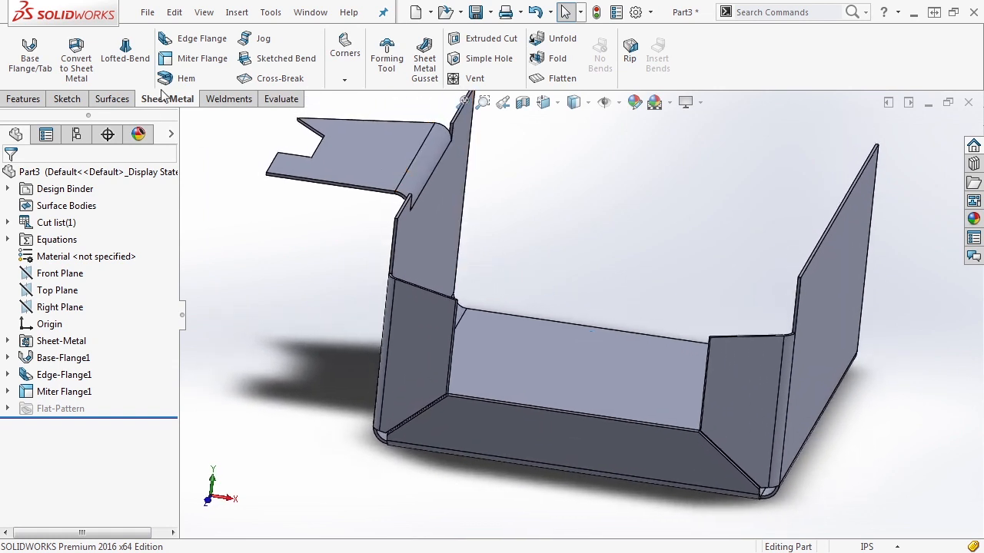
Start a hem on the edge flange's +Z side edge, using the Bend Outside position.
click(183, 80)
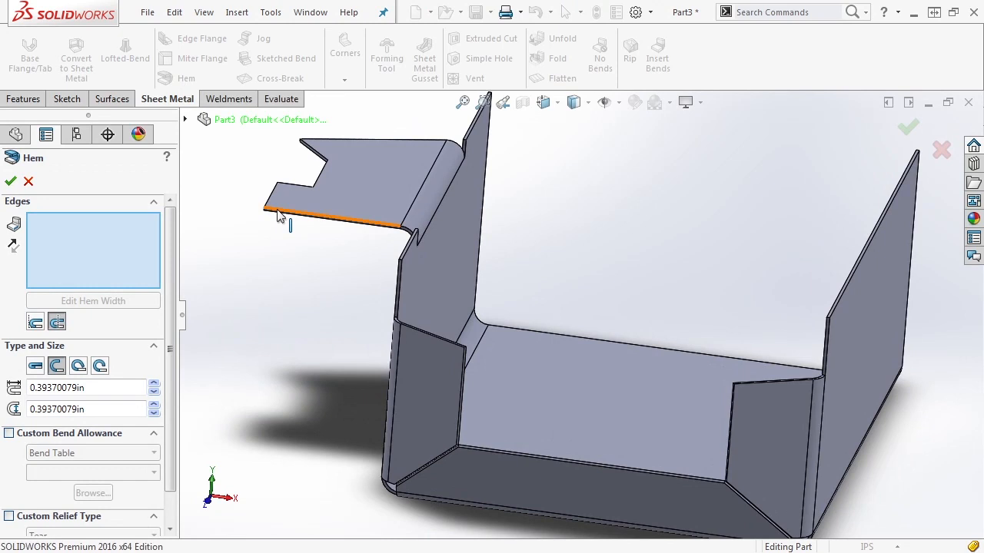
click(278, 217)
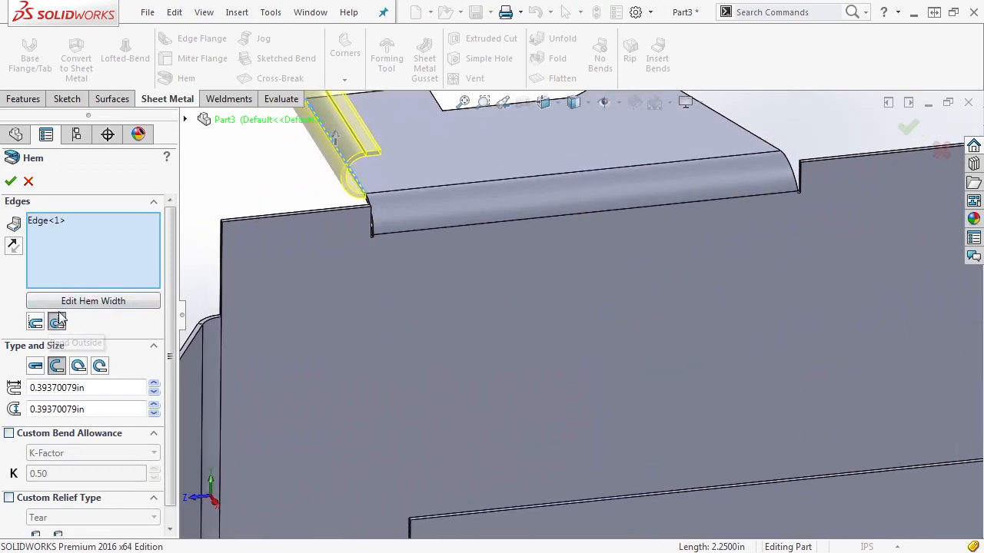
click(35, 322)
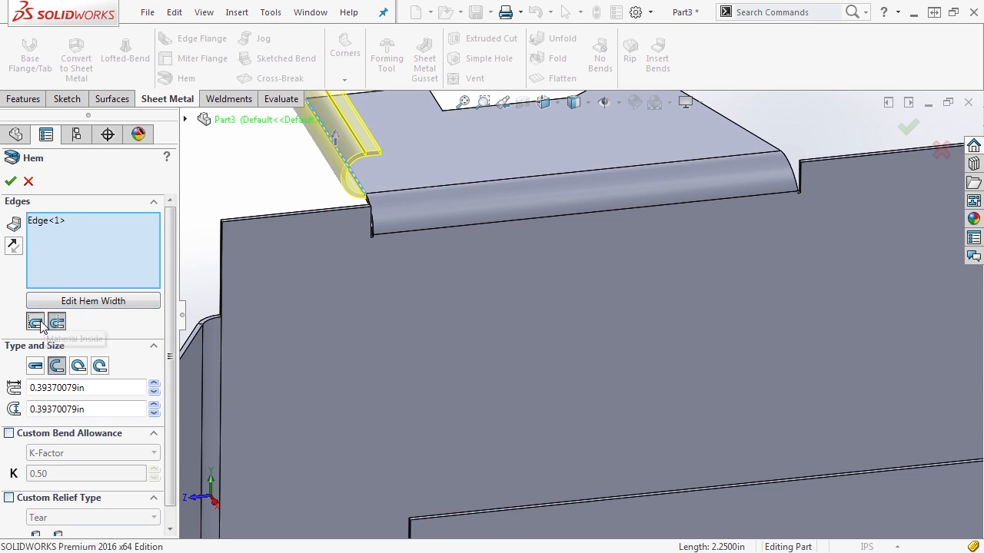
click(58, 323)
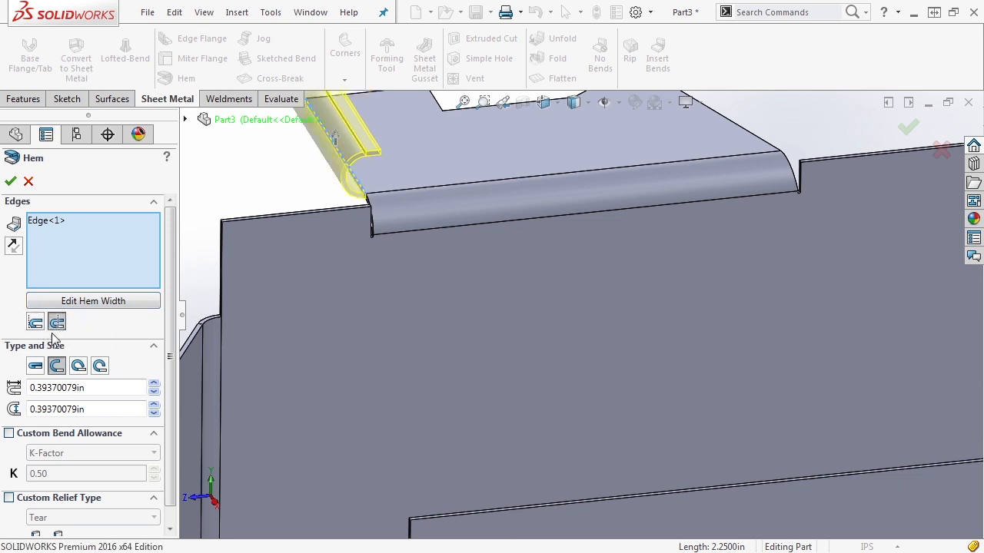
Change the hem type to Tear Drop and create the hem along the edge flange.
click(35, 367)
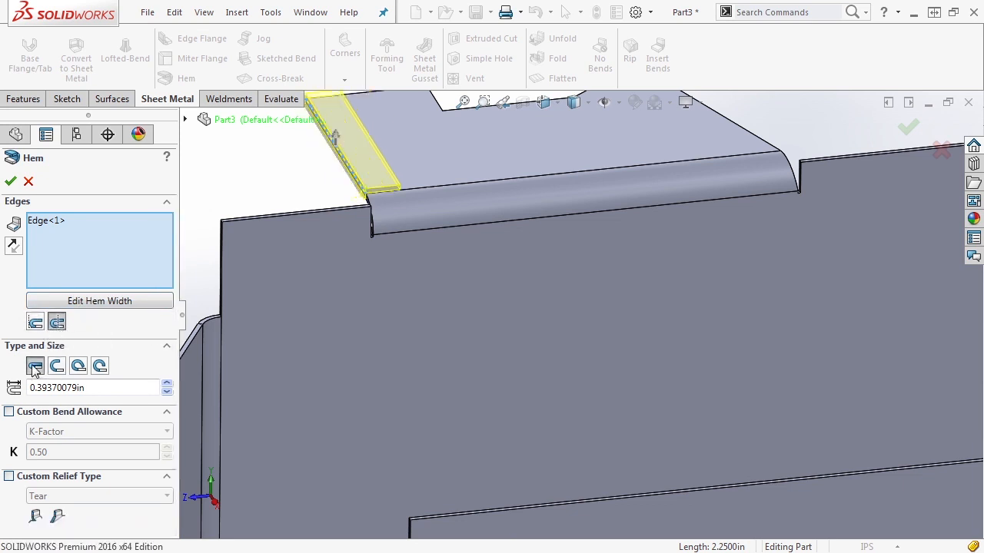
click(79, 366)
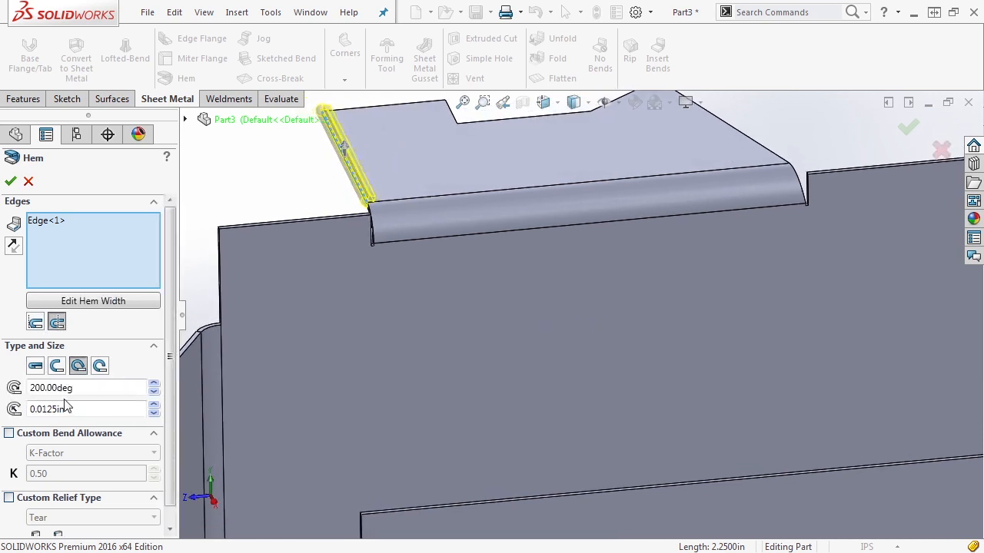
middle_drag(296, 265, 262, 225)
scroll(376, 191, down, 7)
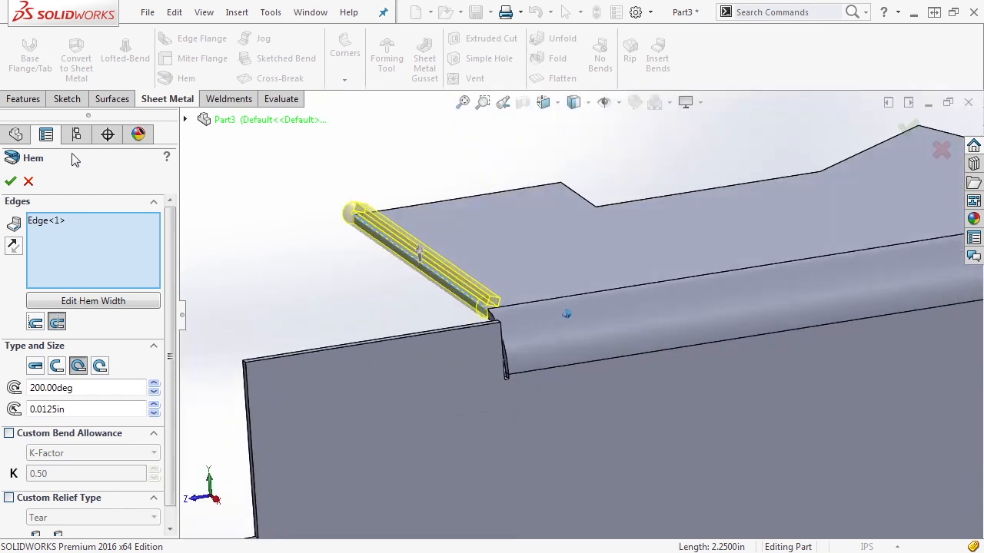
click(10, 182)
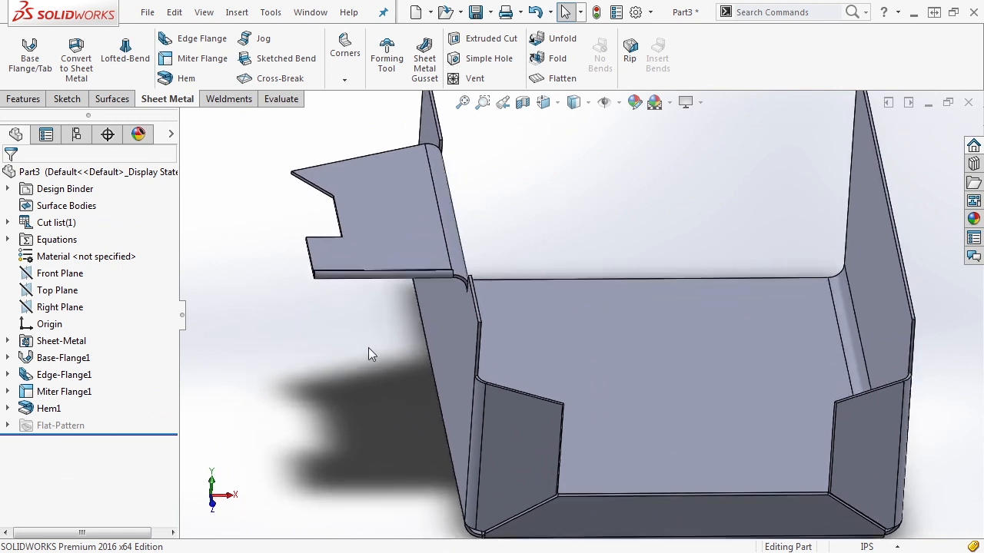
Sketch a U-shaped profile on the base flange's inner bottom face, opening toward the miter flange, with the -X leg about 0.45 in wide.
click(619, 356)
click(677, 304)
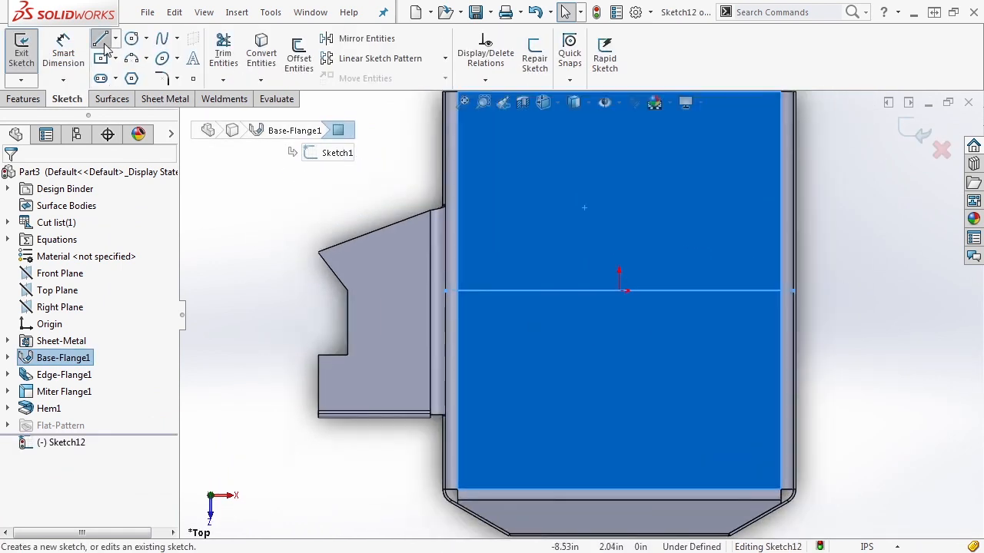
click(102, 42)
click(567, 346)
click(566, 188)
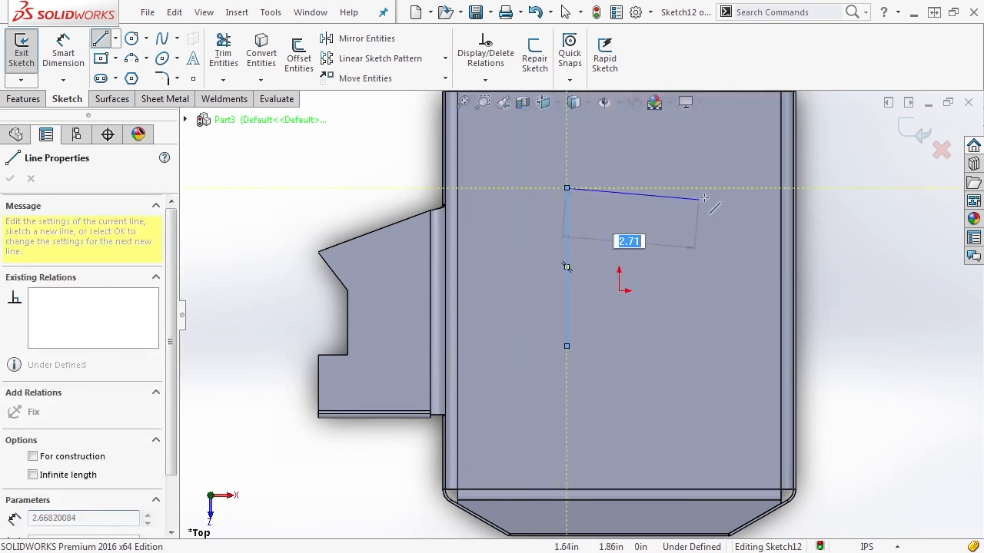
click(713, 188)
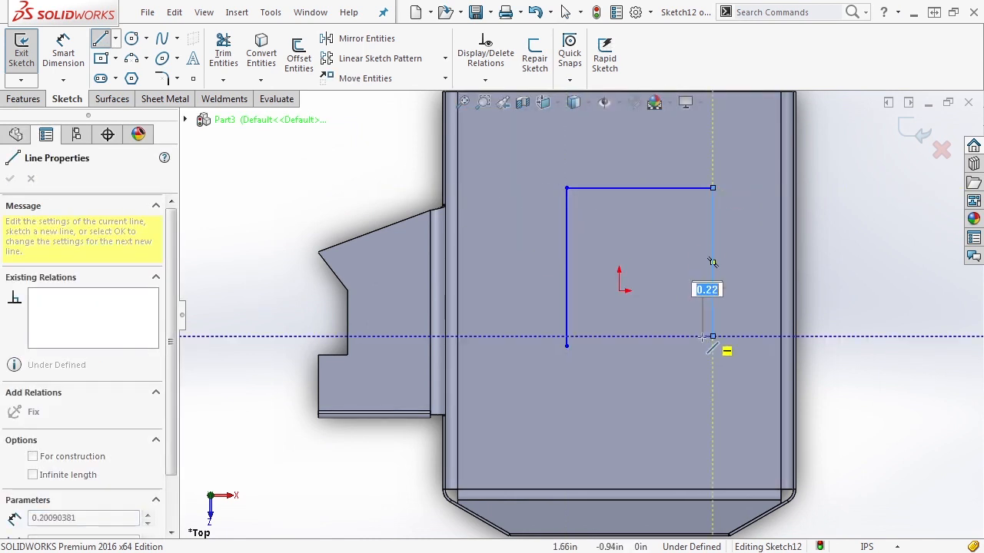
click(713, 336)
click(700, 213)
click(588, 213)
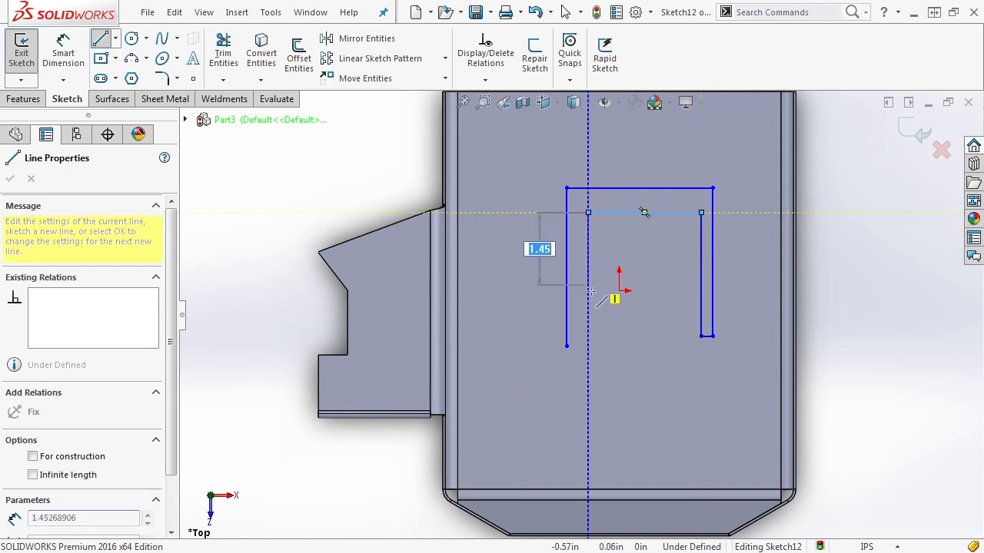
click(567, 337)
key(Escape)
scroll(588, 342, down, 4)
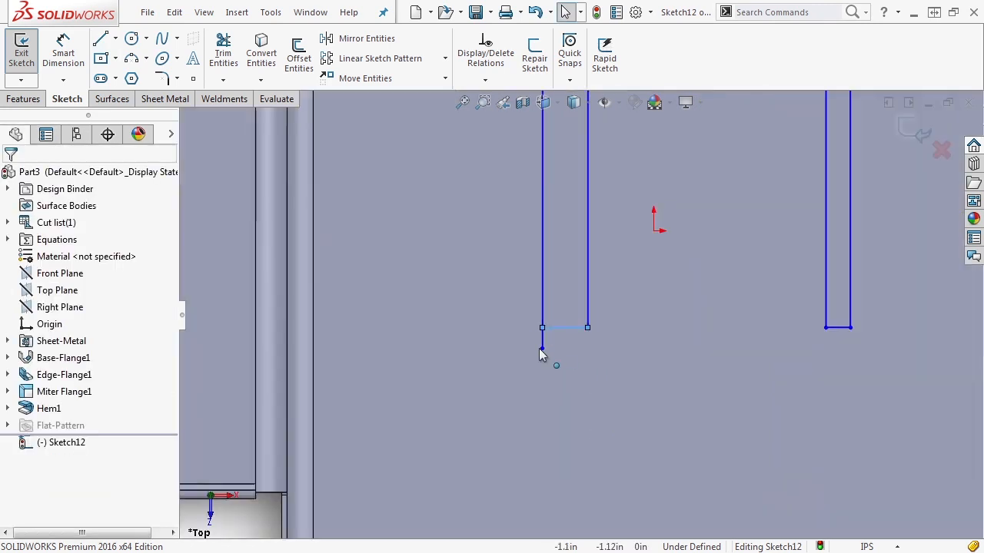
Close the U-shaped profile at the -X leg's end corner and make the two leg end lines collinear.
drag(542, 348, 542, 329)
click(567, 328)
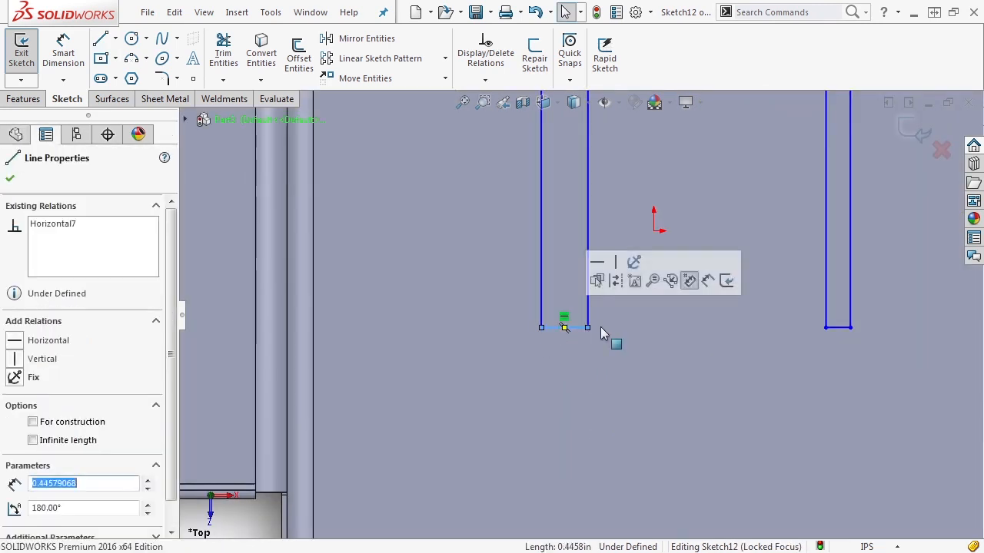
ctrl+click(838, 328)
click(875, 264)
scroll(848, 298, up, 3)
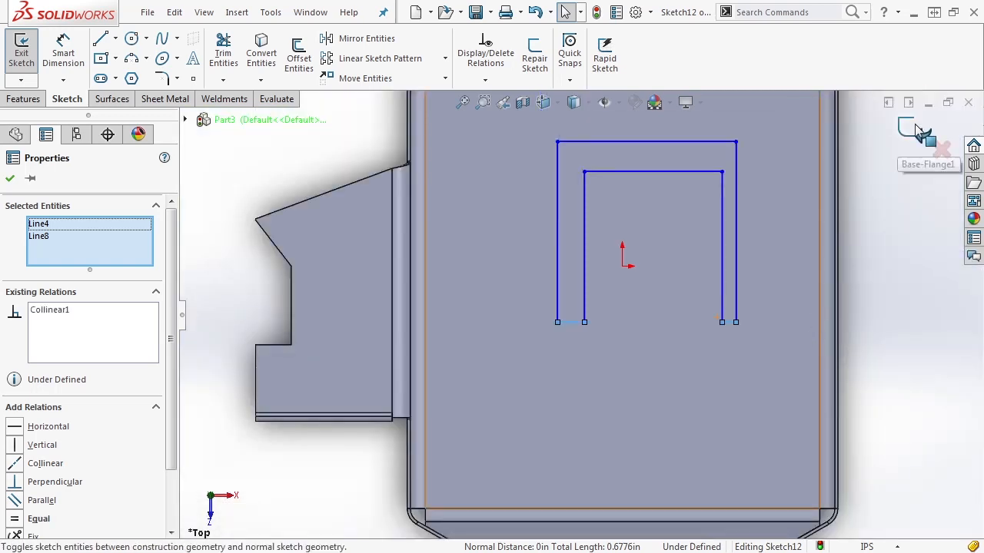
click(917, 134)
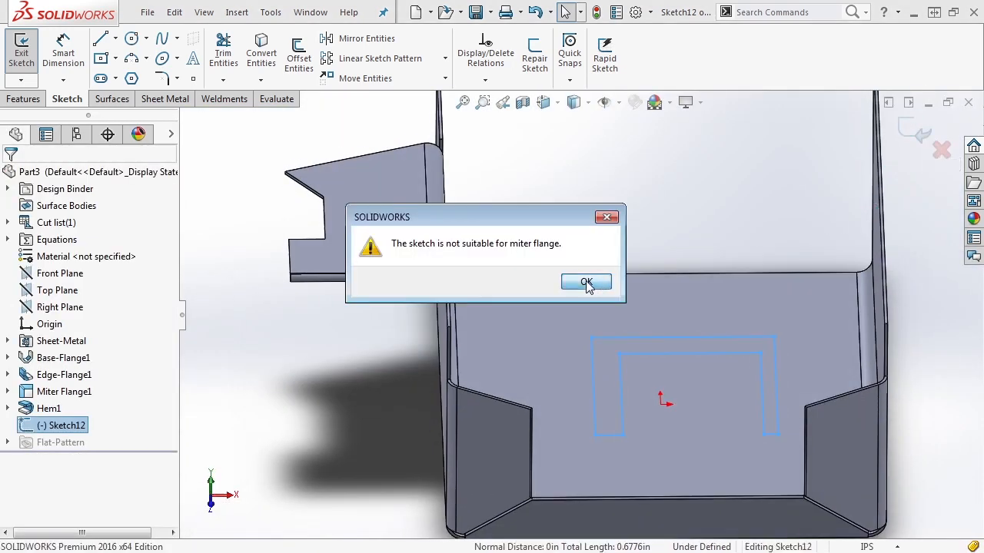
Cut the U-shaped profile through the base flange's bottom with a sheet metal Extruded Cut.
click(586, 284)
click(28, 178)
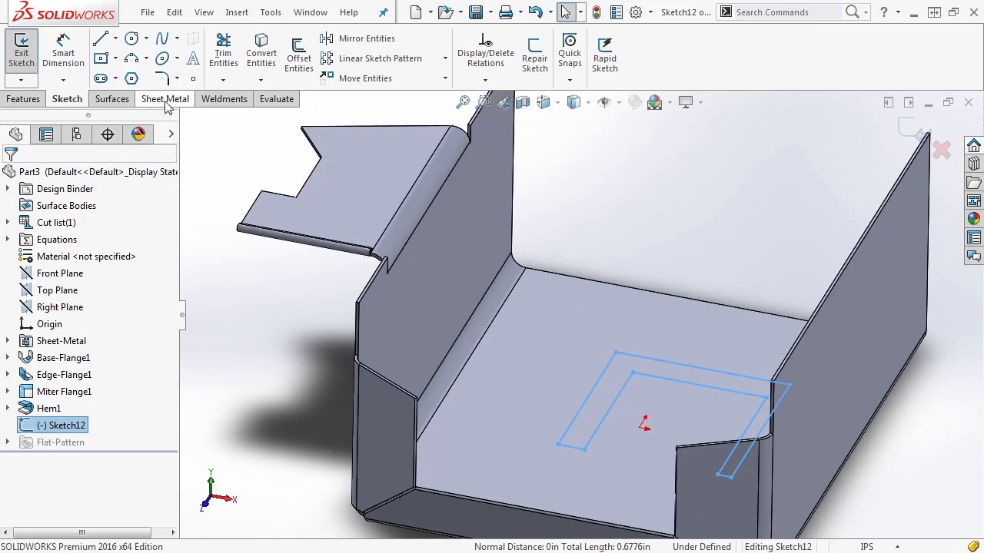
click(165, 99)
click(484, 38)
click(110, 272)
click(99, 296)
click(10, 178)
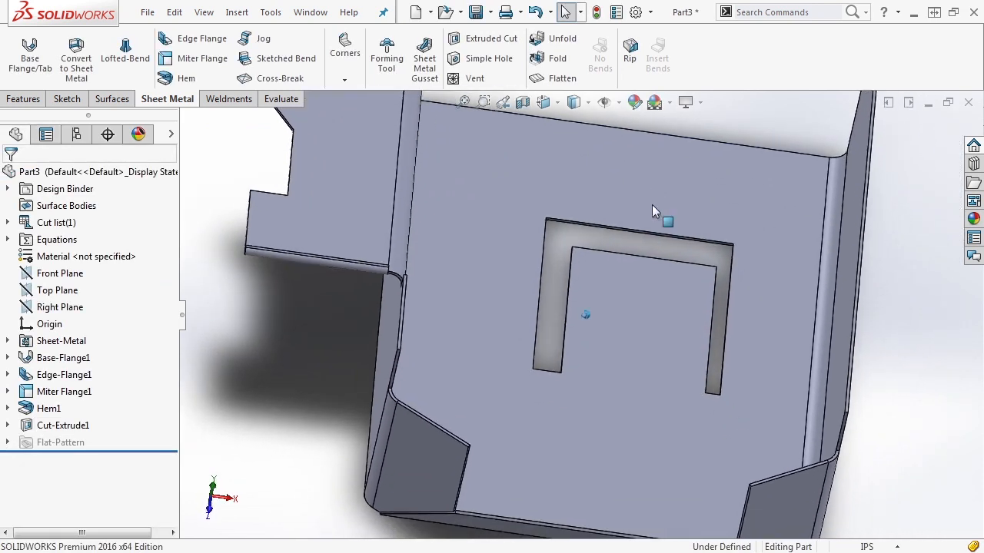
Sketch a horizontal line on the inner bottom face across the tab, joining the two inner leg edges of the U-shaped cutout.
click(594, 296)
click(655, 249)
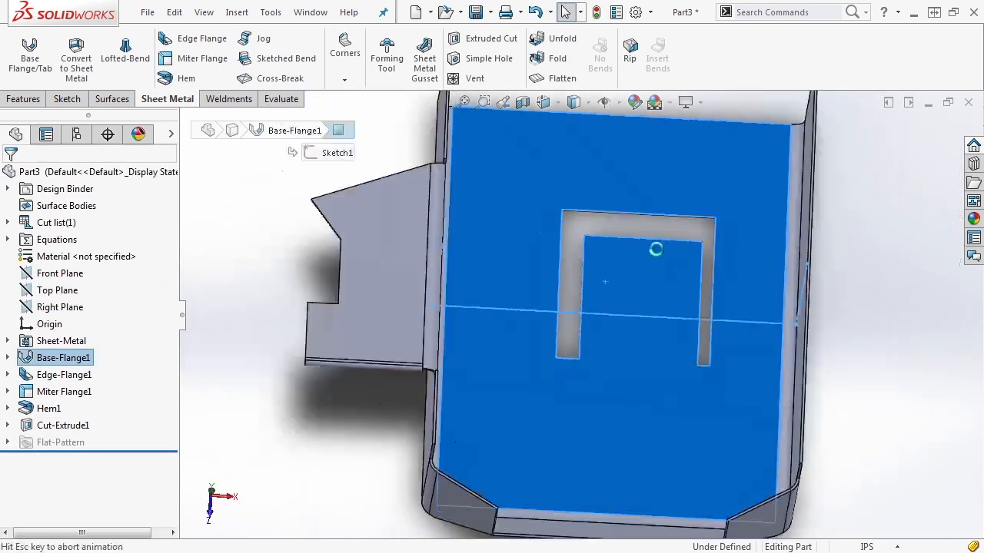
key(l)
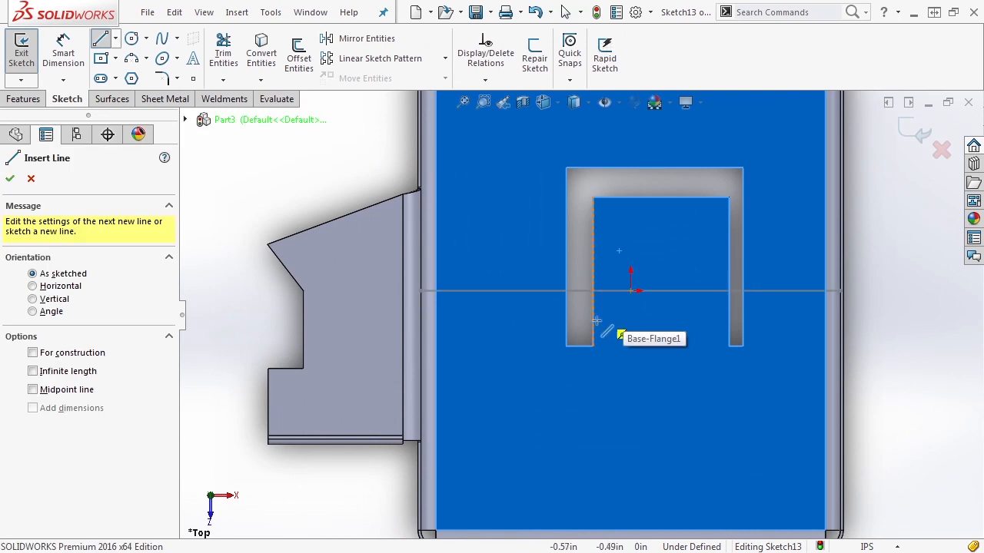
click(592, 316)
click(729, 315)
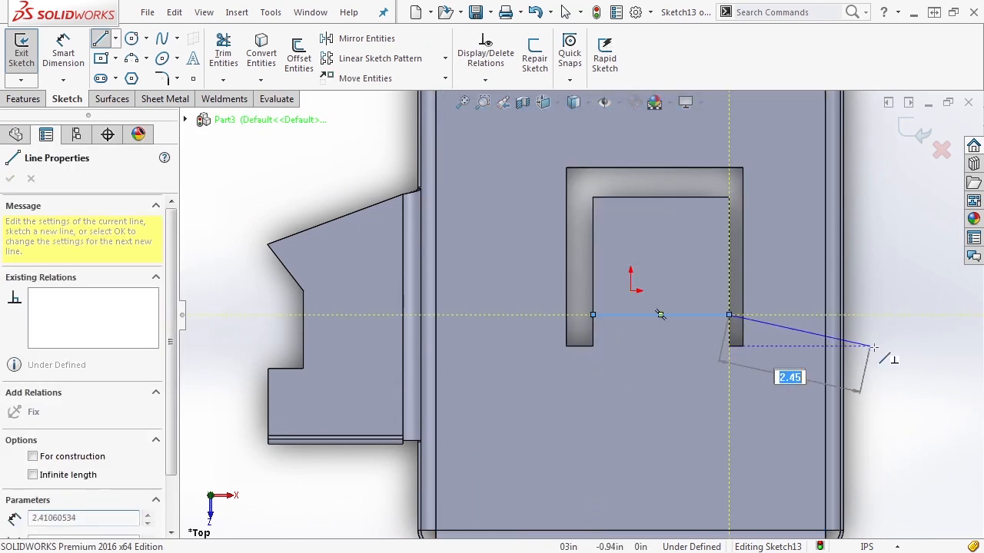
key(Escape)
key(Escape)
Dimension the line 0.5 in from the end edge of the cutout's leg and exit the sketch.
key(s)
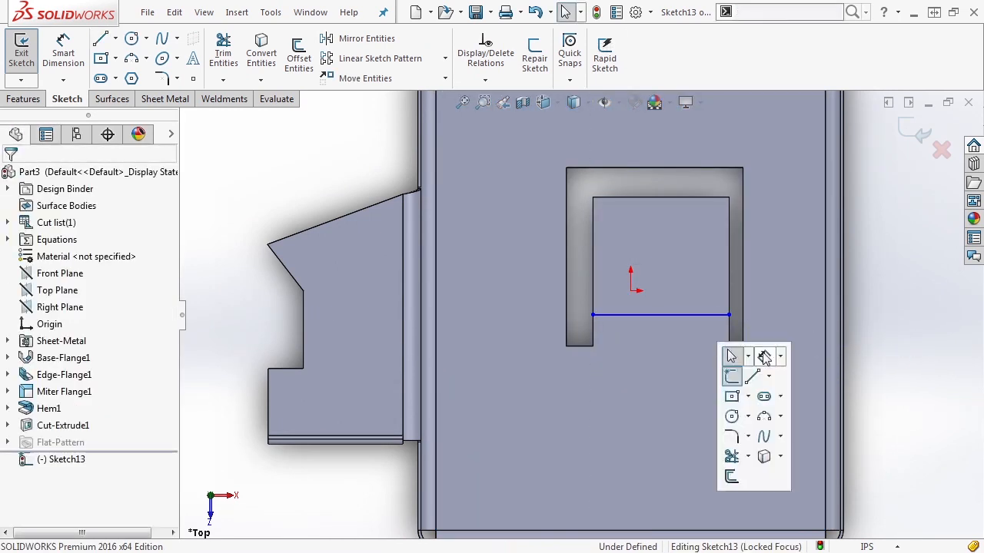
click(764, 356)
click(724, 316)
click(738, 345)
click(749, 332)
text(0.5)
key(Return)
click(914, 132)
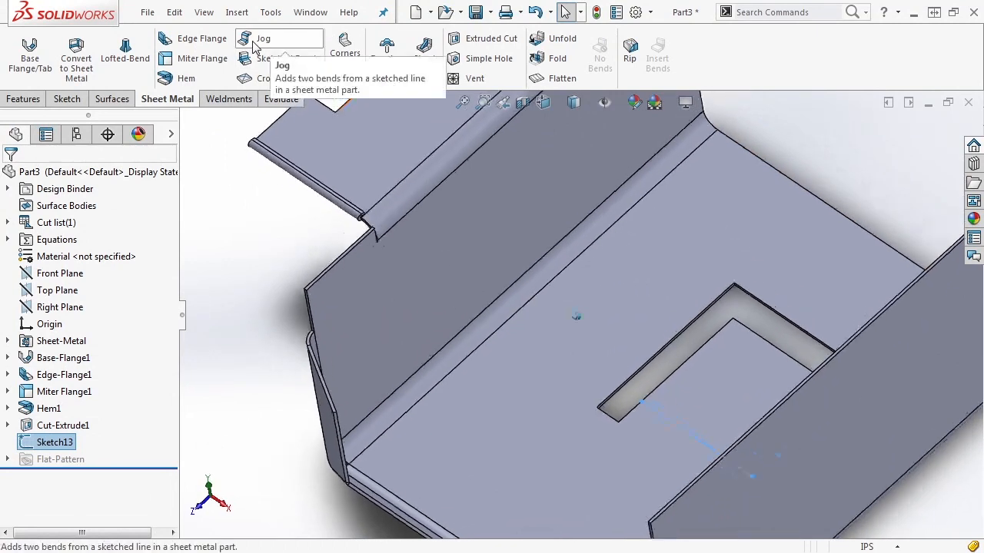
Start a jog along the sketched line with the bottom face outside the tab fixed, and turn off Fix projected length.
click(252, 43)
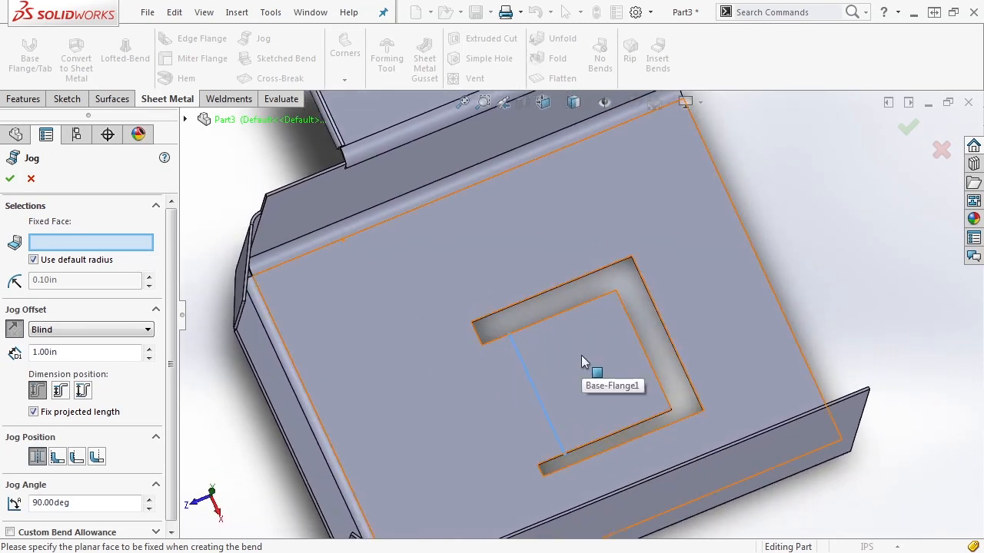
click(514, 399)
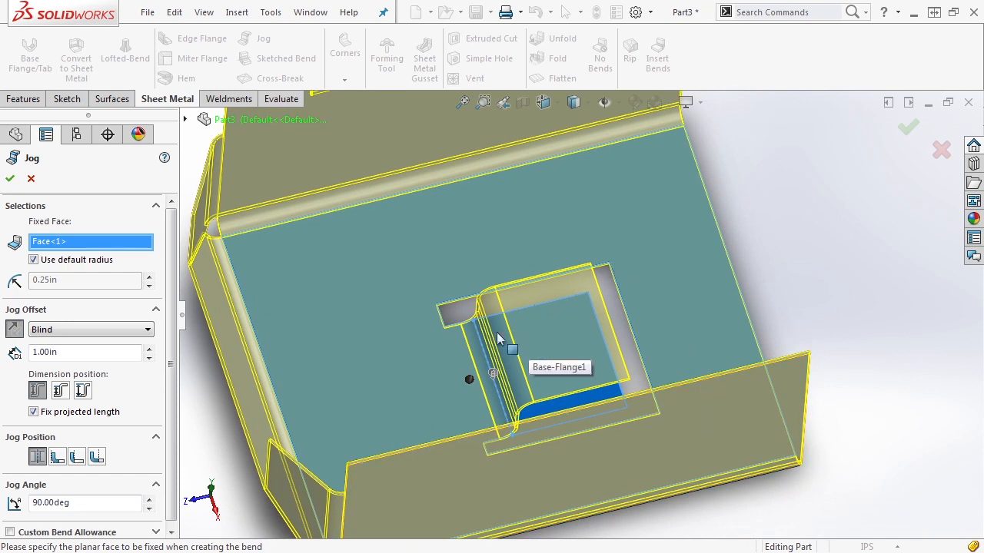
click(34, 412)
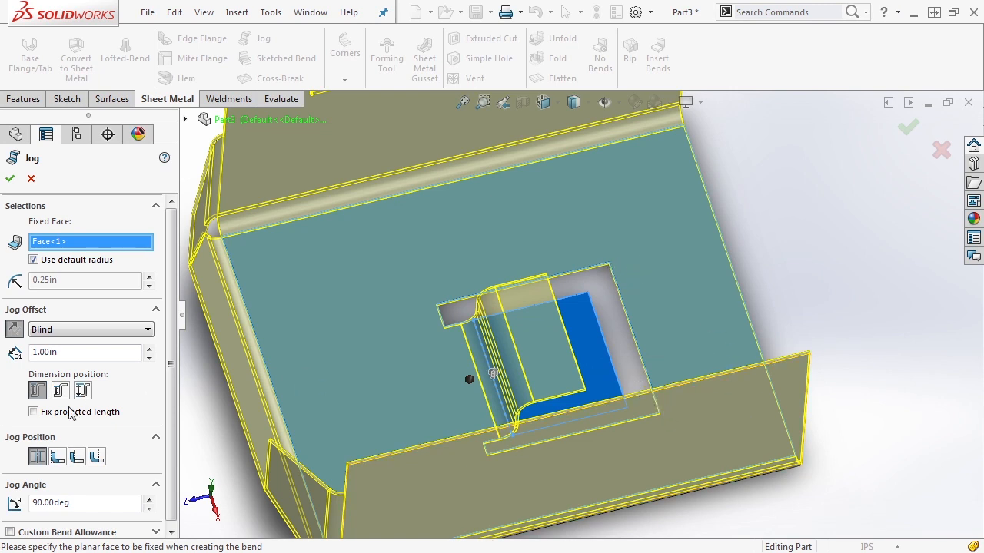
click(33, 412)
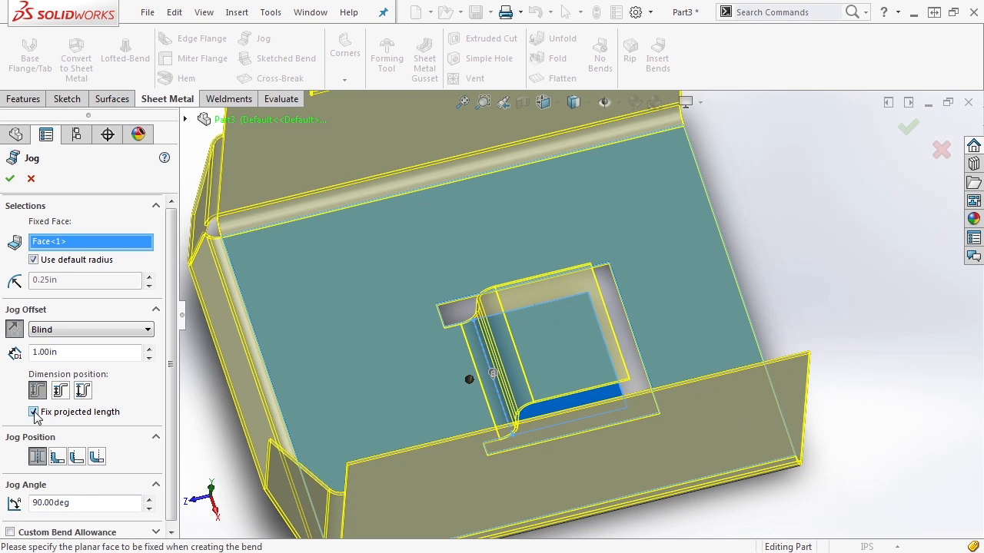
click(33, 412)
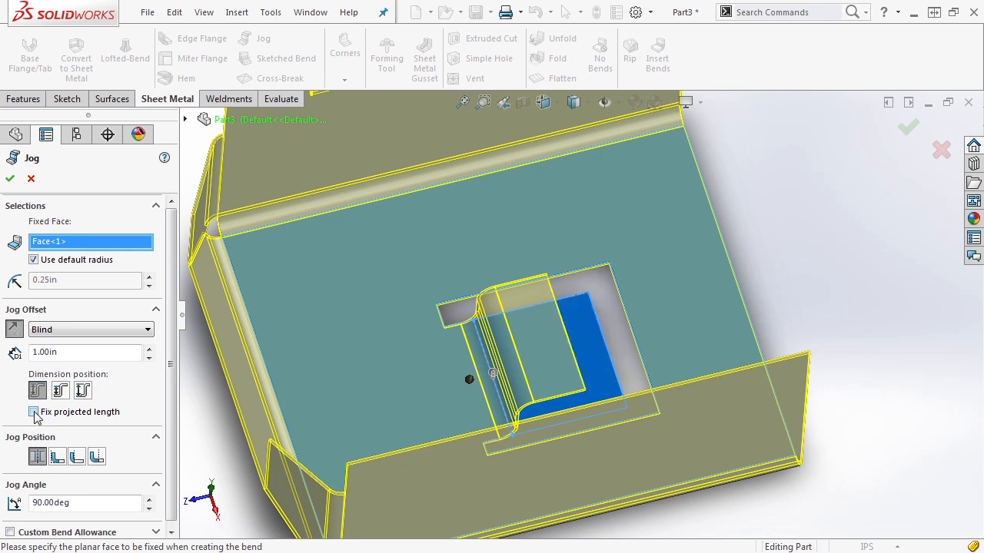
Keep the jog's dimension position at Outside Offset, and set its offset to 1.50 in and its angle to 80°.
click(61, 391)
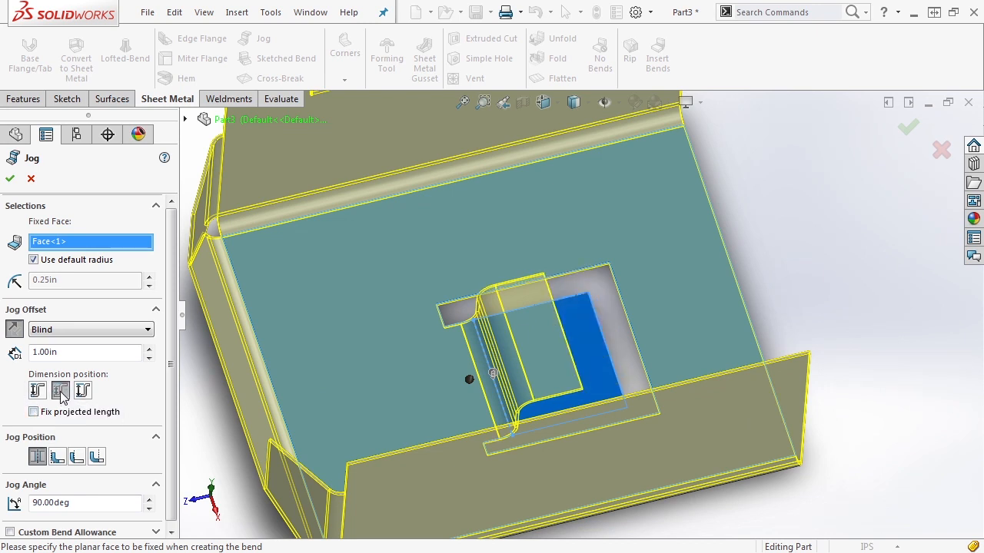
click(43, 393)
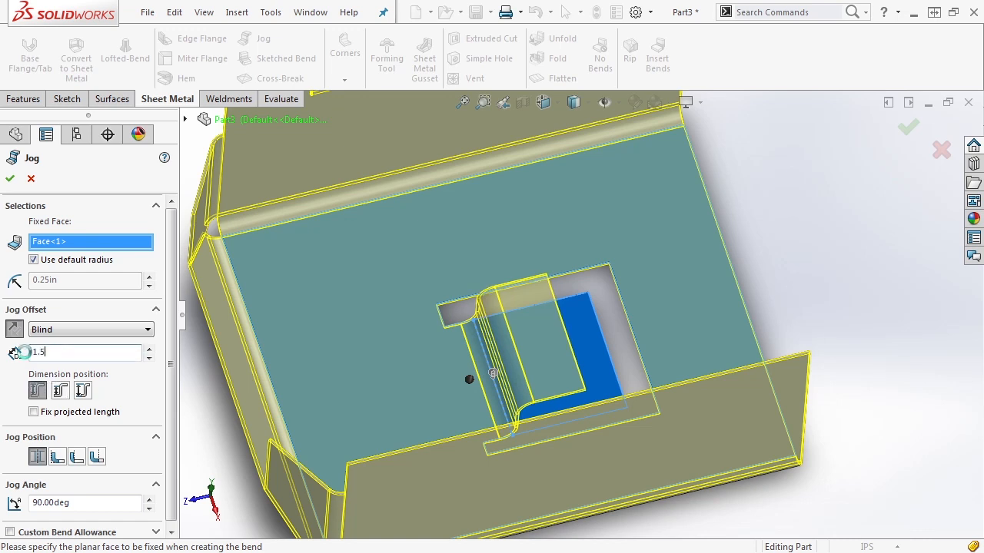
key(Return)
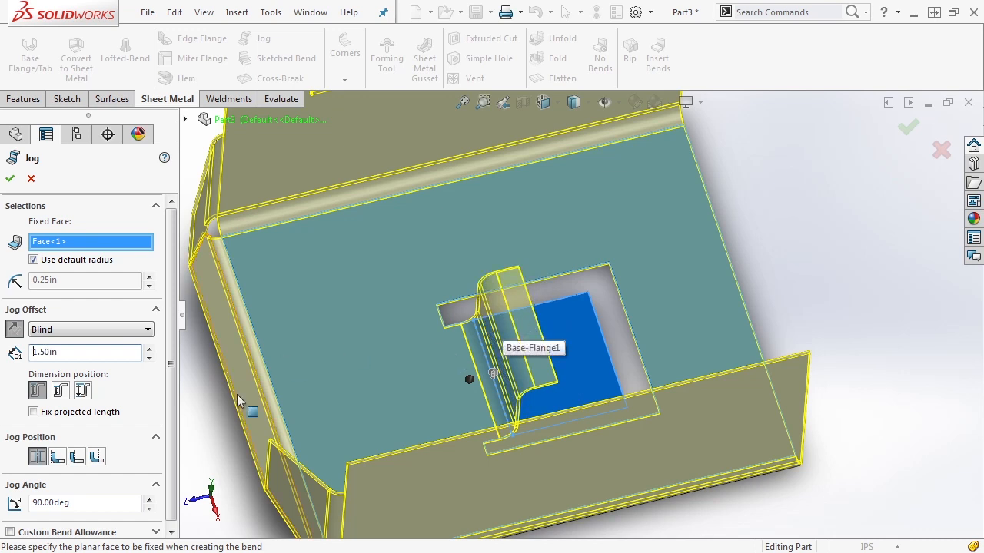
drag(173, 413, 172, 440)
drag(93, 499, 9, 504)
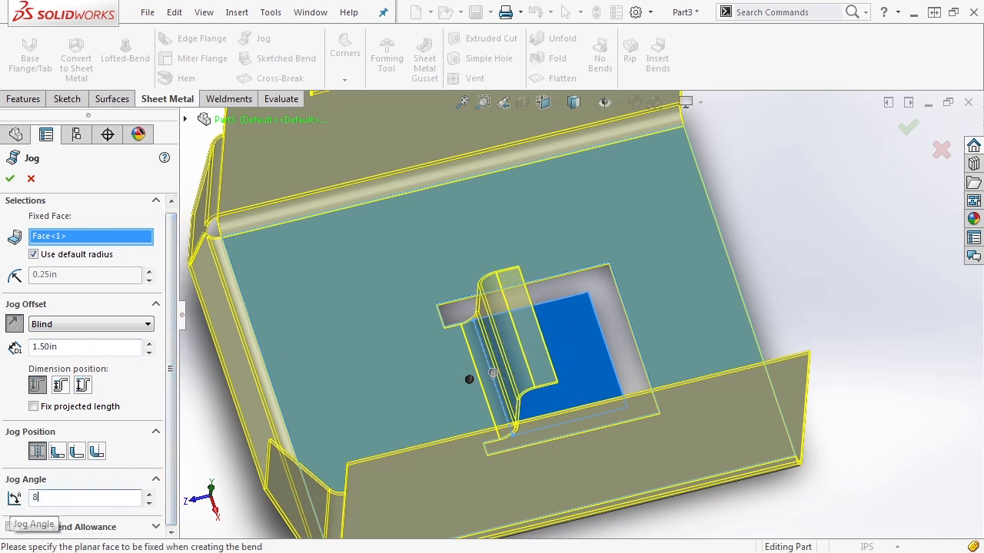
key(Return)
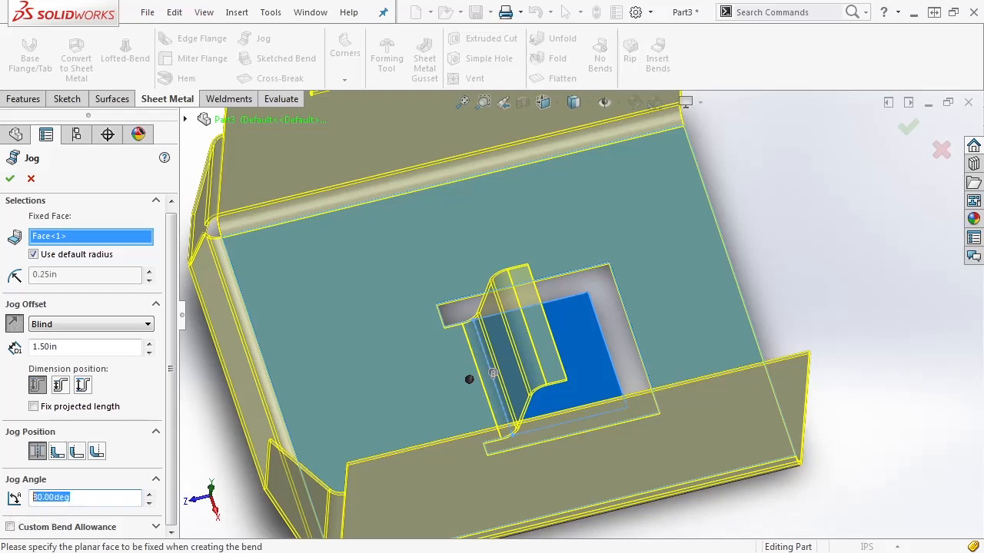
Set the jog's angle to 70°, leave custom bend allowance off, and create the jog.
middle_drag(597, 333, 214, 415)
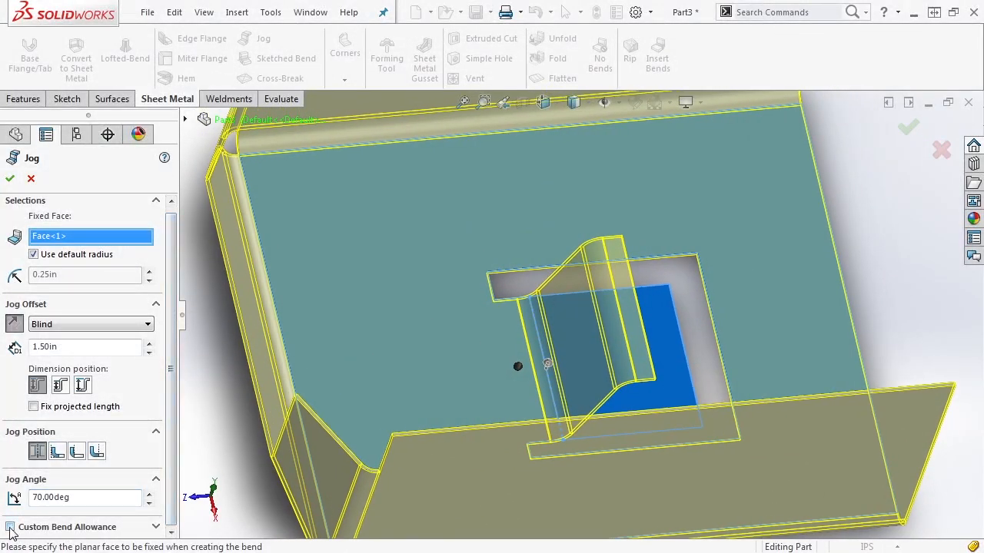
scroll(151, 513, down, 2)
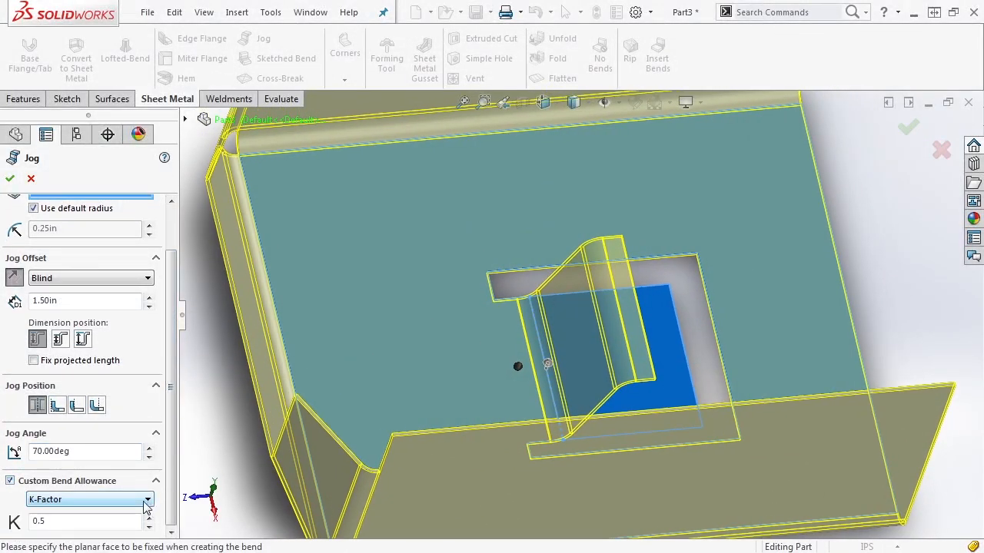
click(10, 482)
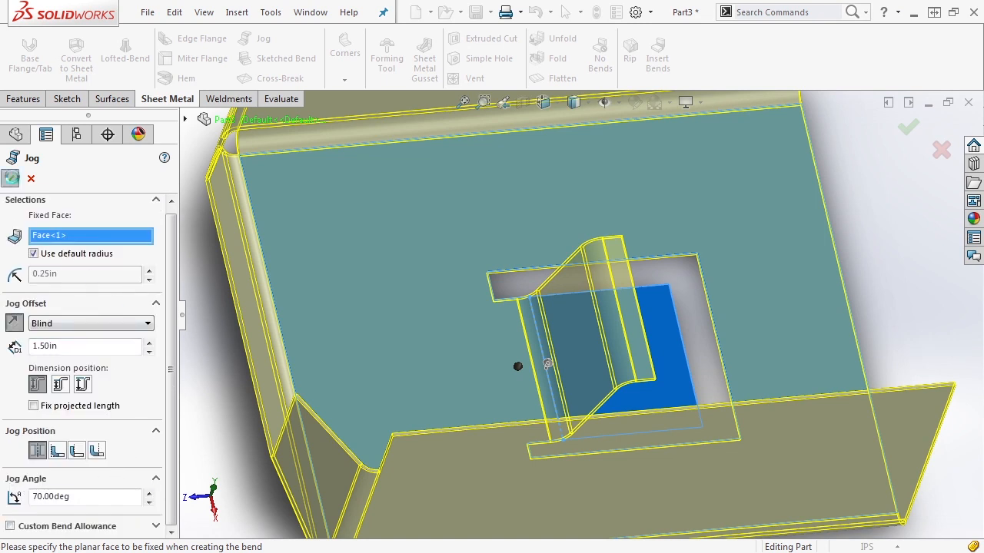
click(13, 182)
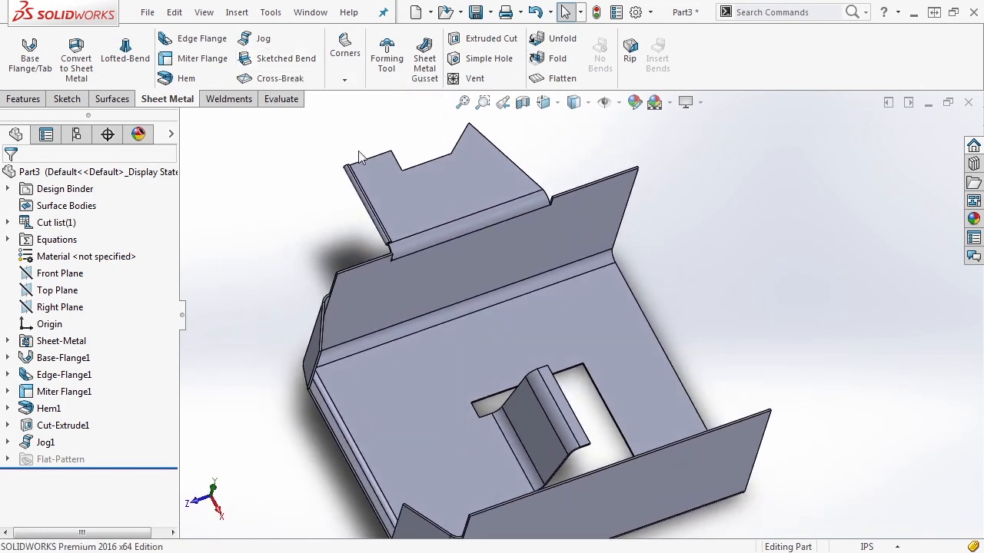
Sketch a vertical line about 0.35 in long near the pointed corner of the edge flange's face and exit the sketch.
click(478, 150)
click(529, 109)
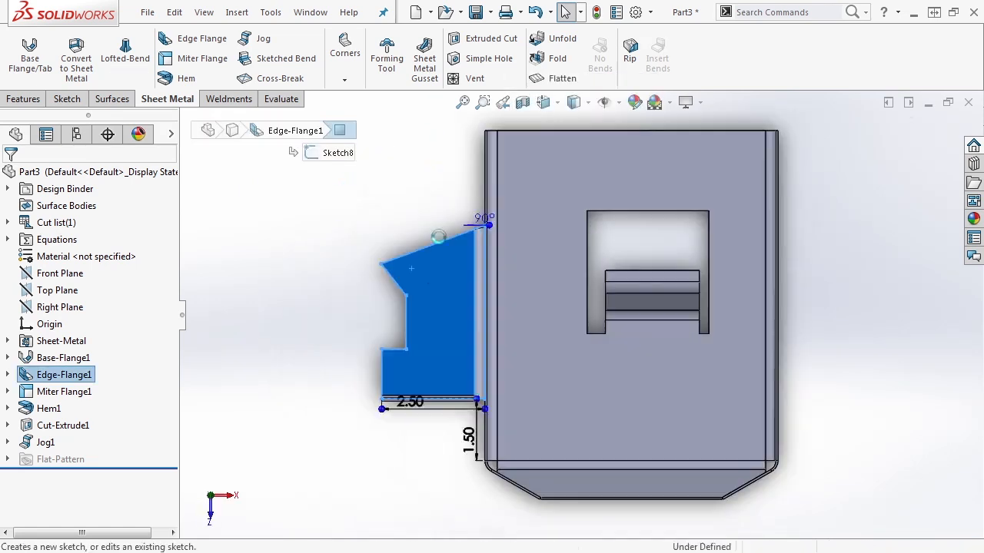
key(l)
drag(436, 296, 436, 252)
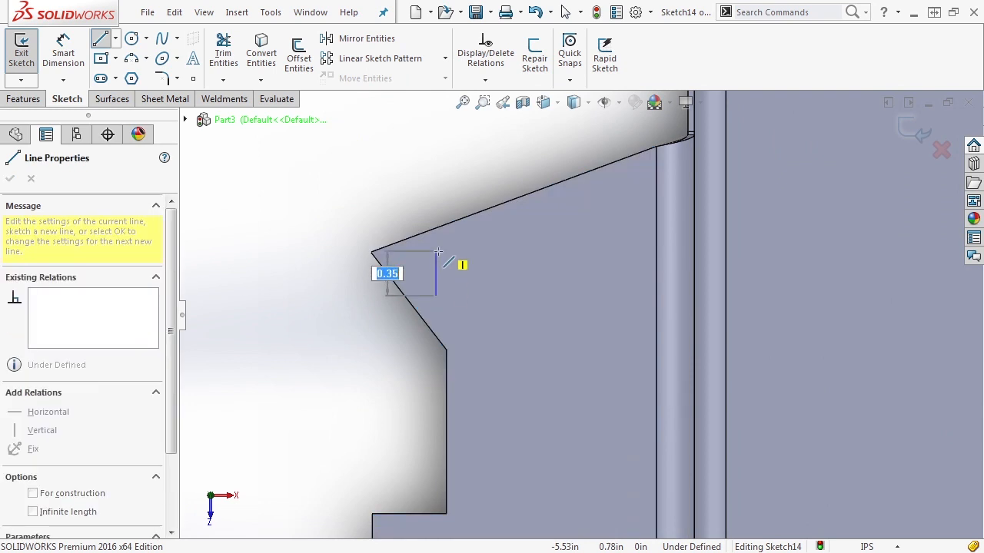
key(Escape)
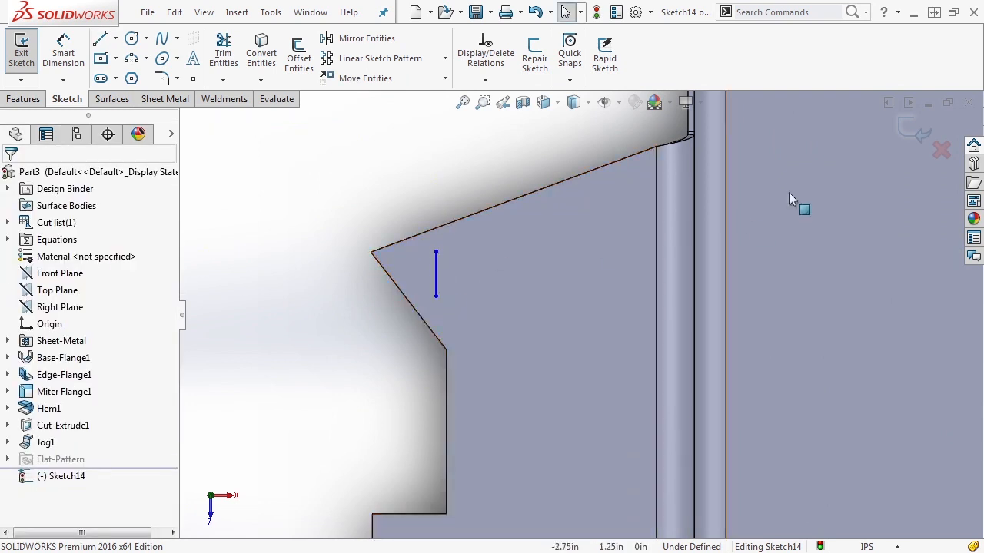
click(909, 128)
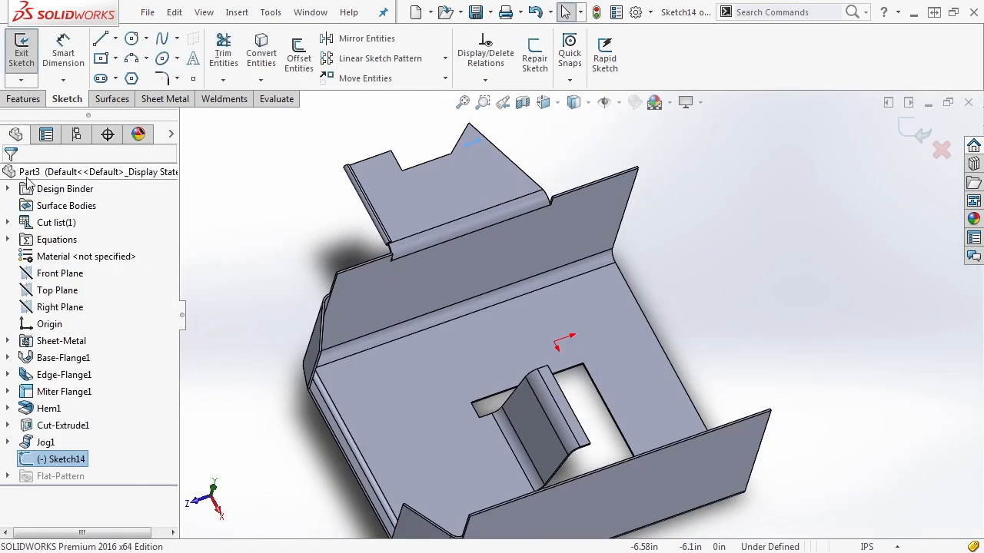
Try a 90° sketched bend along the short line at the edge flange's pointed corner, with the flange face fixed.
click(280, 66)
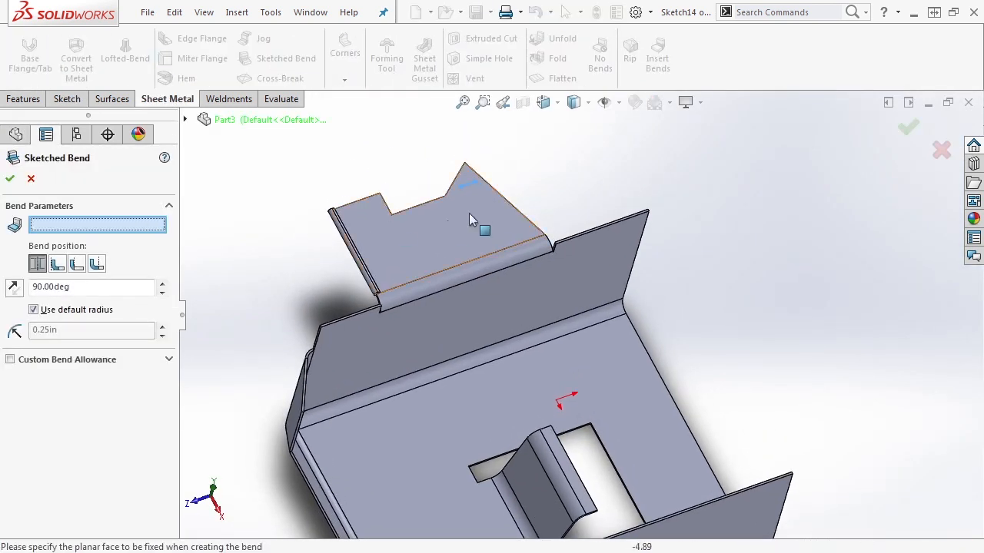
scroll(492, 216, down, 3)
click(498, 212)
middle_drag(500, 216, 418, 309)
click(10, 179)
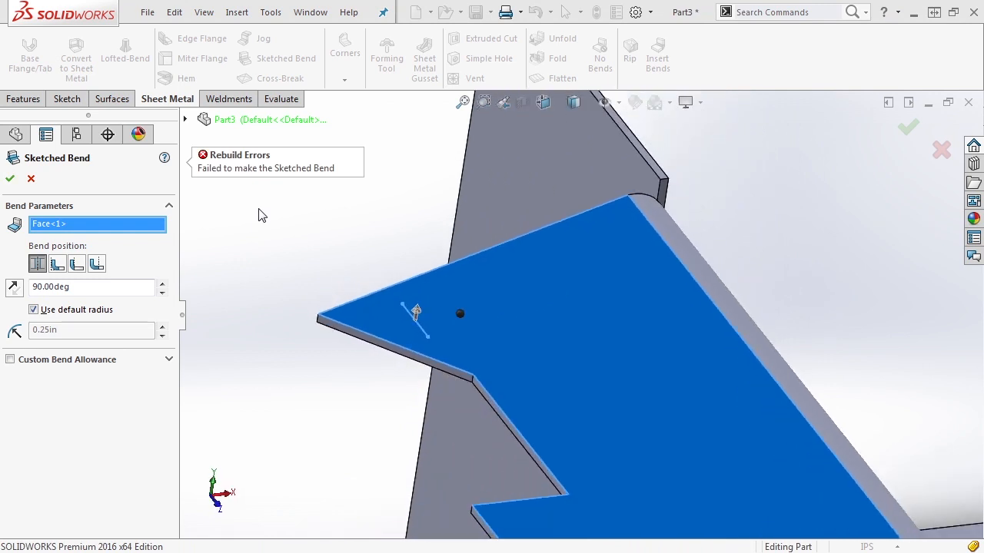
click(31, 178)
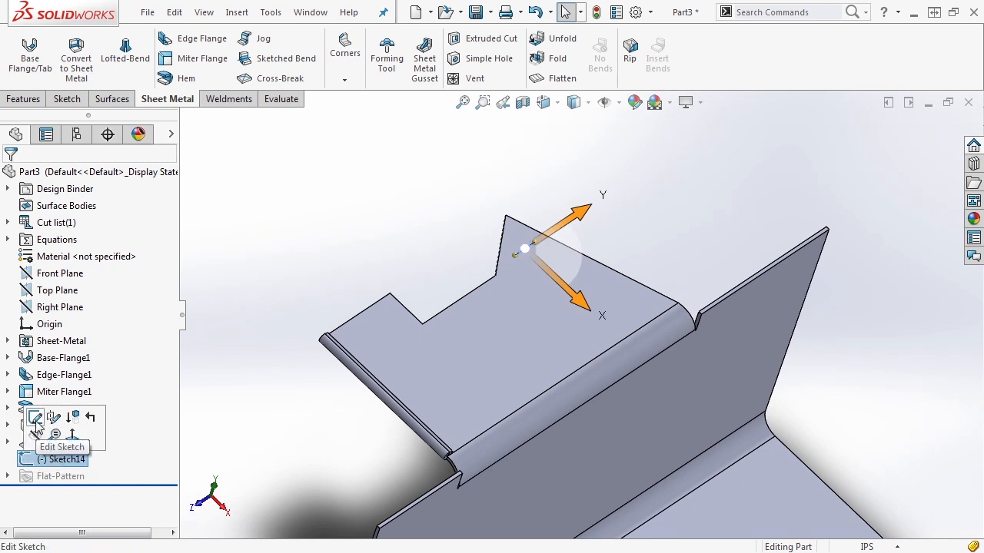
Edit the bend line sketch, extend both line ends to the pointed corner's two outer edges, and exit the sketch.
click(37, 419)
scroll(507, 276, down, 3)
drag(542, 242, 506, 265)
drag(586, 212, 603, 196)
click(907, 137)
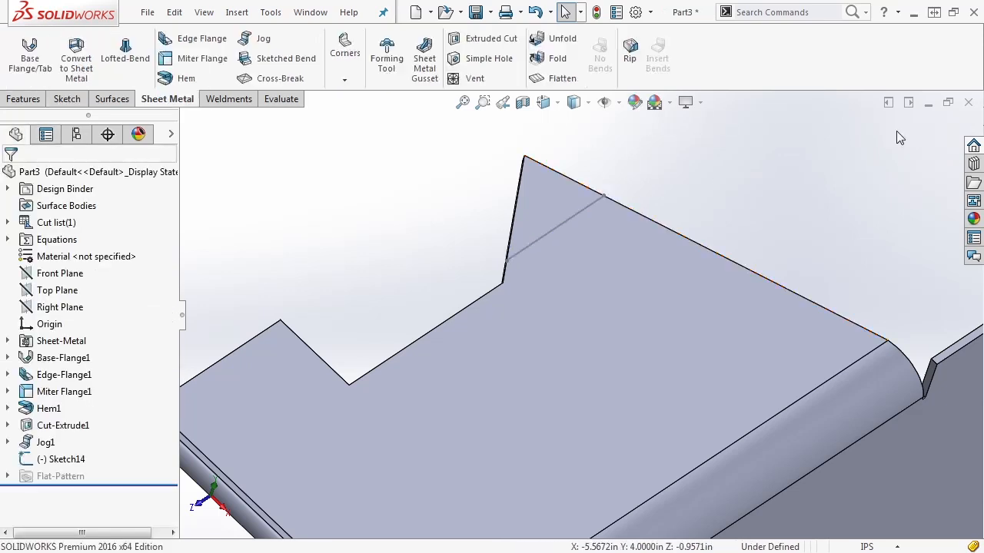
Try a sketched bend along the extended line at the edge flange's pointed corner.
click(306, 65)
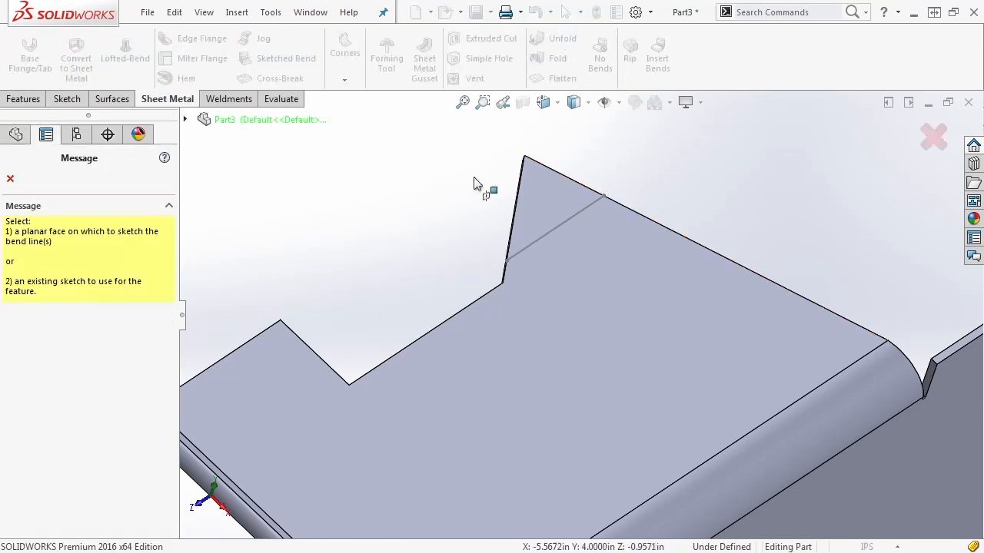
click(545, 234)
click(574, 253)
mouse_move(574, 252)
middle_down()
mouse_move(508, 276)
mouse_move(521, 253)
middle_up()
click(31, 178)
Edit the tab's jog feature and set its offset to 0.50 in.
mouse_move(400, 275)
middle_down()
mouse_move(508, 347)
mouse_move(658, 409)
middle_up()
scroll(661, 345, down, 3)
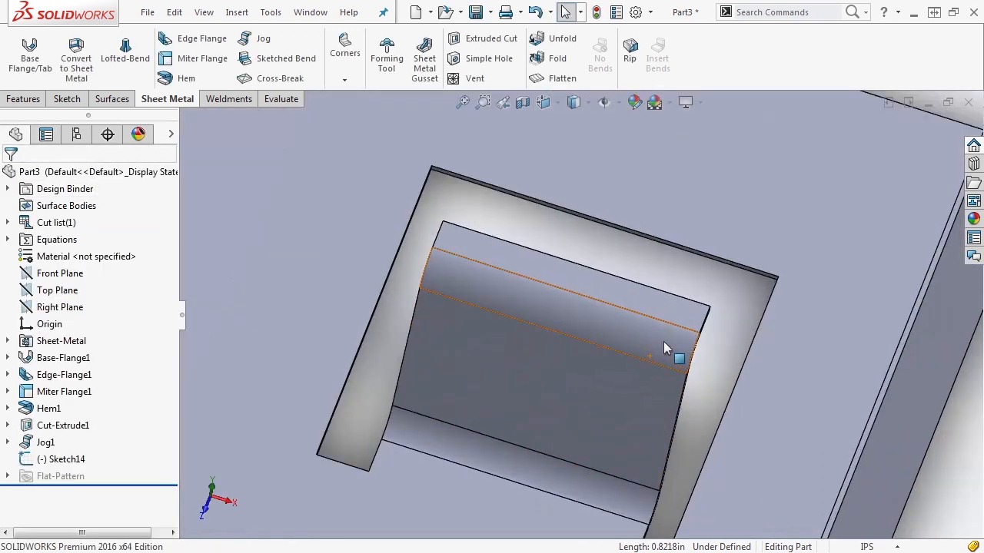
scroll(661, 345, up, 4)
middle_drag(661, 345, 589, 325)
click(46, 442)
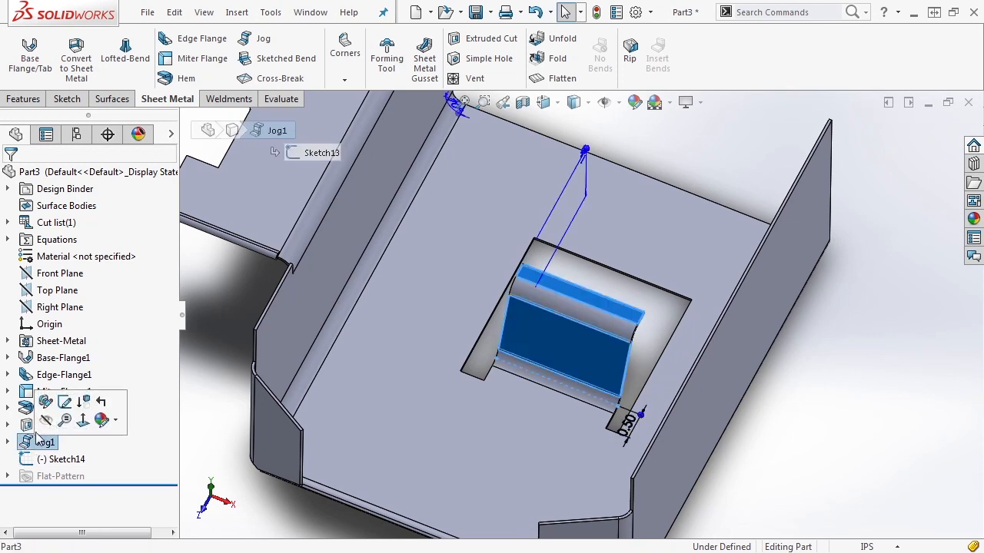
click(40, 401)
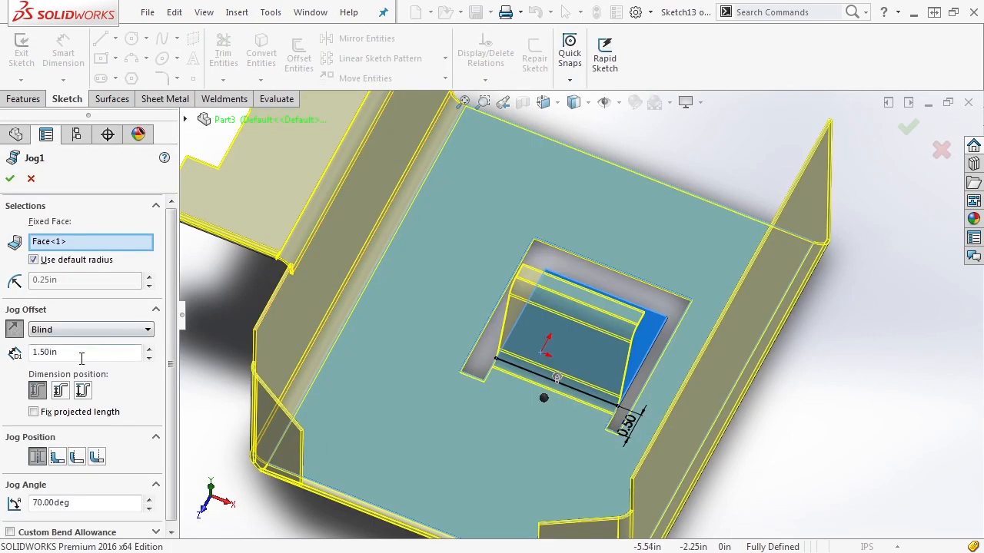
key(Return)
middle_drag(613, 304, 561, 292)
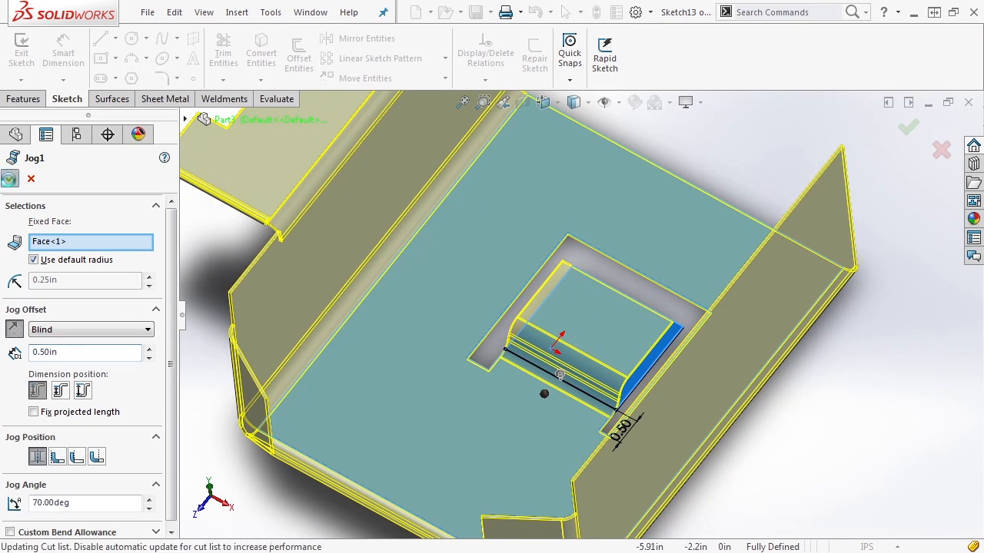
click(10, 179)
Sketch a horizontal line across the middle of the jogged tab's raised face and exit the sketch.
click(573, 293)
click(630, 249)
scroll(635, 271, down, 5)
key(l)
click(561, 279)
click(777, 279)
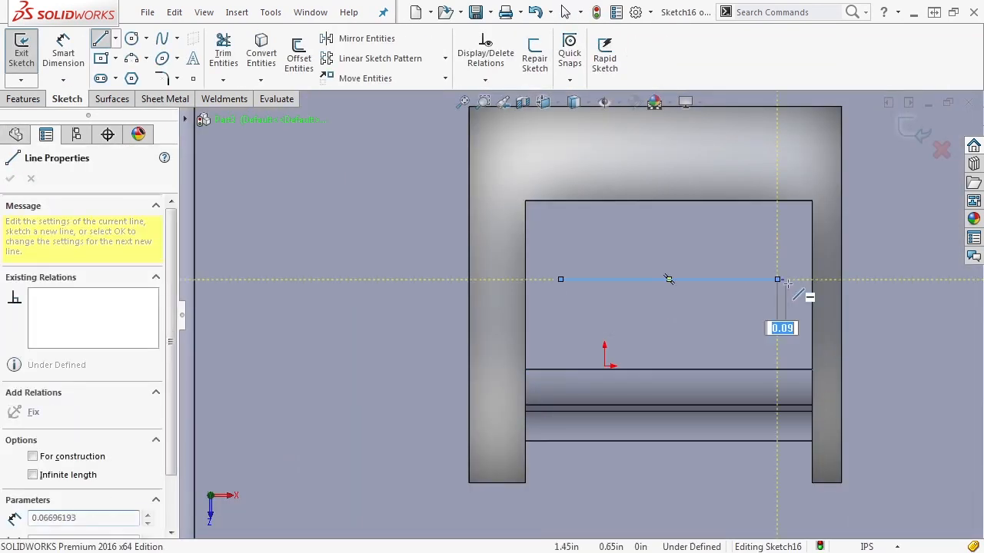
click(780, 281)
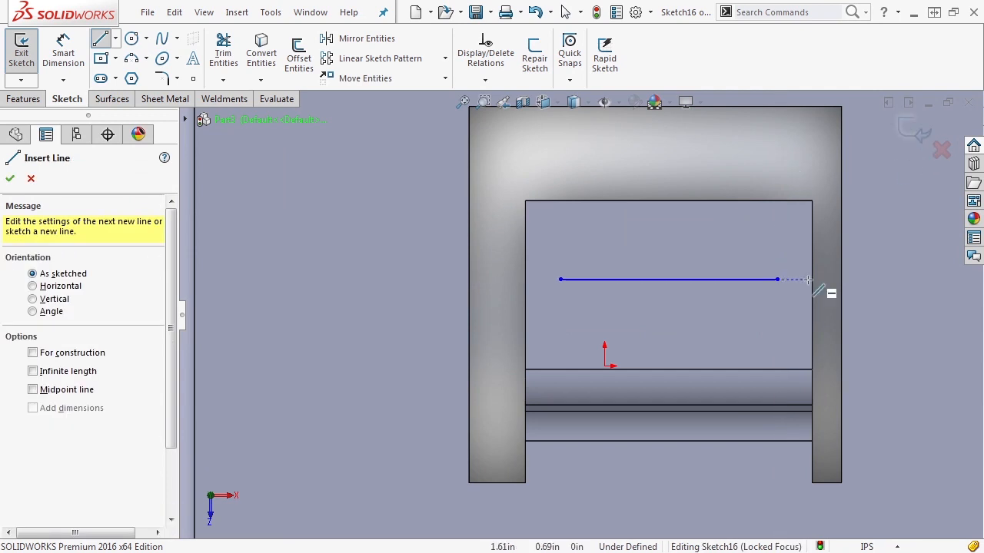
click(907, 130)
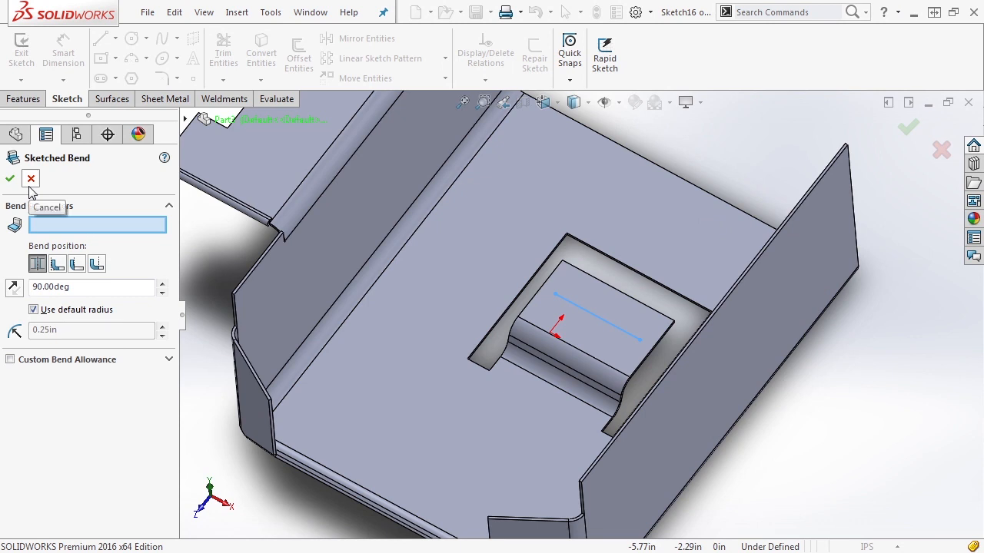
Create a 60° sketched bend on the tab, fixing the portion next to the jog, with a 0.125 in radius and Bend Centerline position.
click(597, 342)
scroll(601, 336, down, 4)
middle_drag(600, 332, 601, 345)
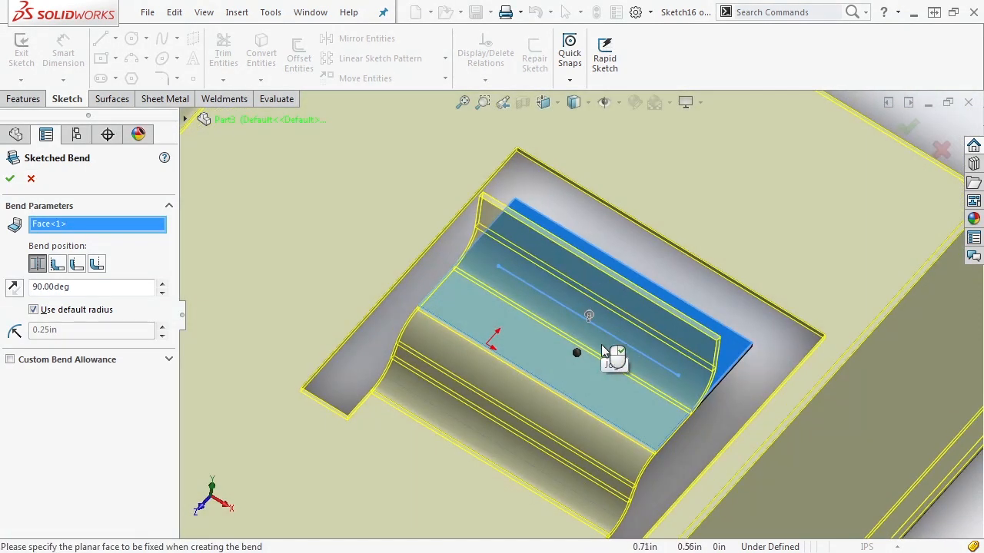
click(35, 311)
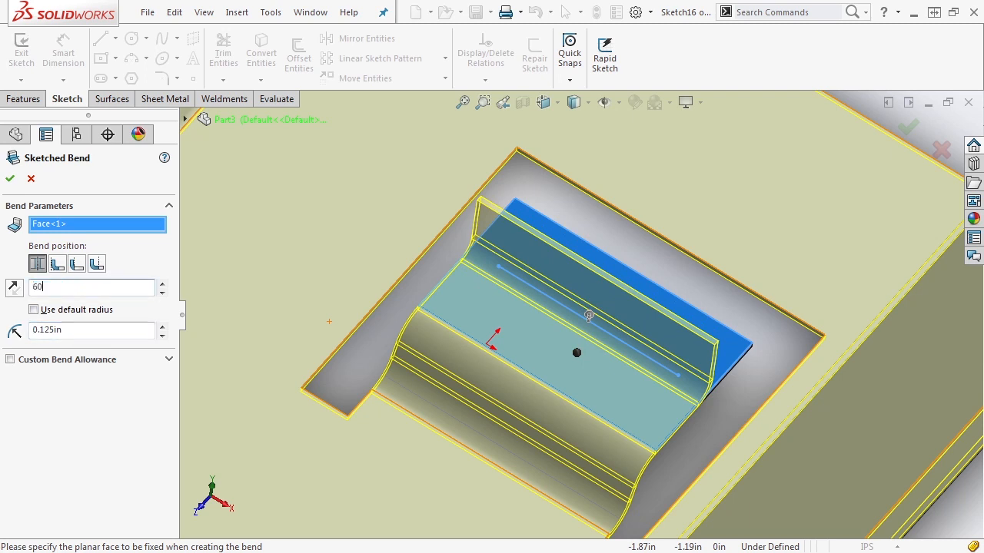
key(Return)
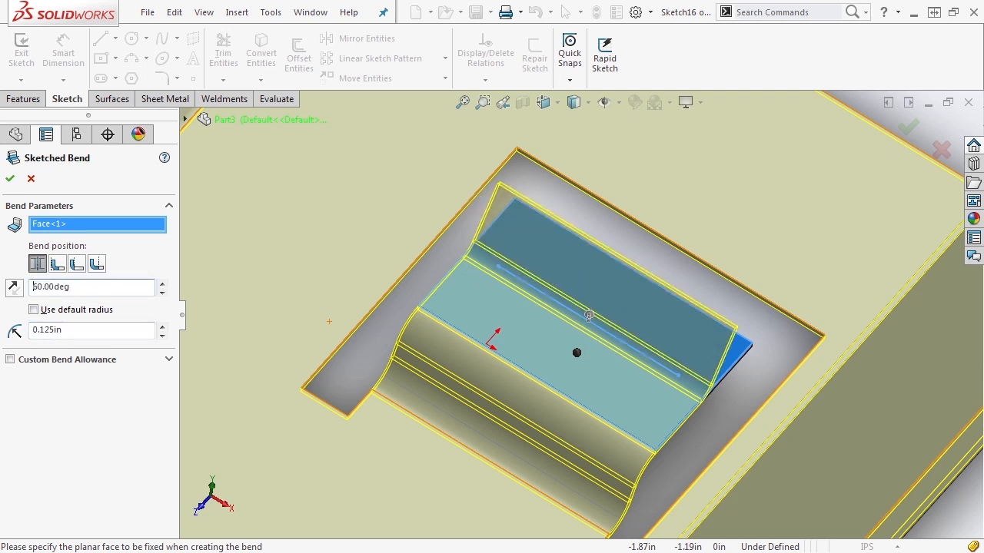
click(58, 264)
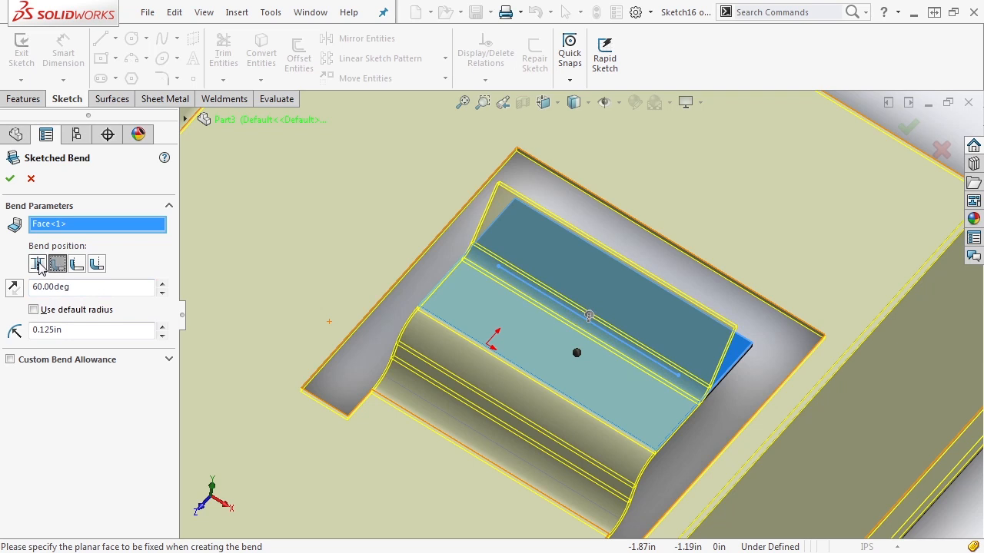
click(38, 264)
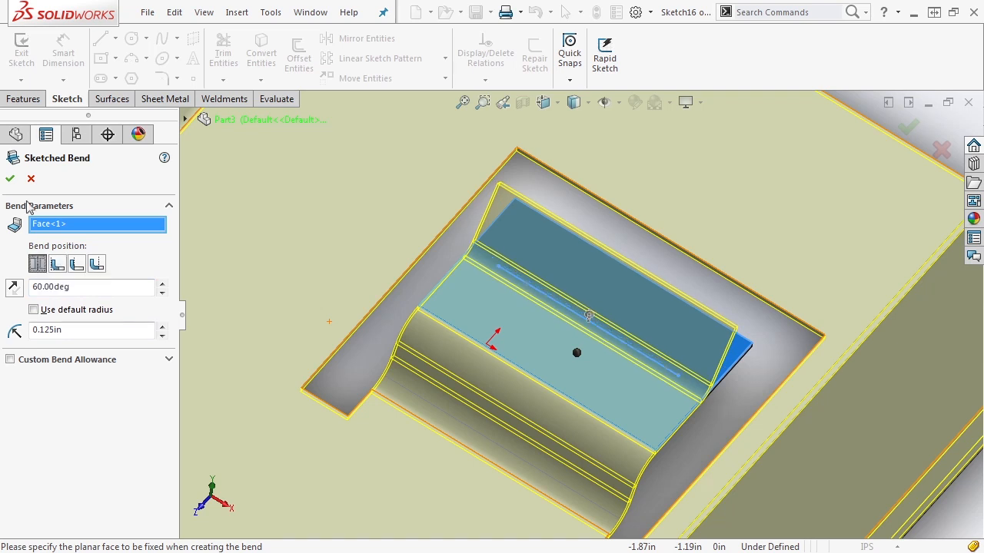
click(10, 180)
Add a 90° edge flange about 4.58 in long, pointing upward from the bottom face's open edge between the two side walls.
mouse_move(596, 245)
middle_down()
mouse_move(734, 282)
mouse_move(663, 316)
mouse_move(681, 329)
mouse_move(690, 323)
mouse_move(385, 192)
mouse_move(413, 211)
mouse_move(407, 185)
mouse_move(713, 212)
mouse_move(724, 248)
mouse_move(690, 286)
middle_up()
scroll(701, 322, up, 3)
click(189, 39)
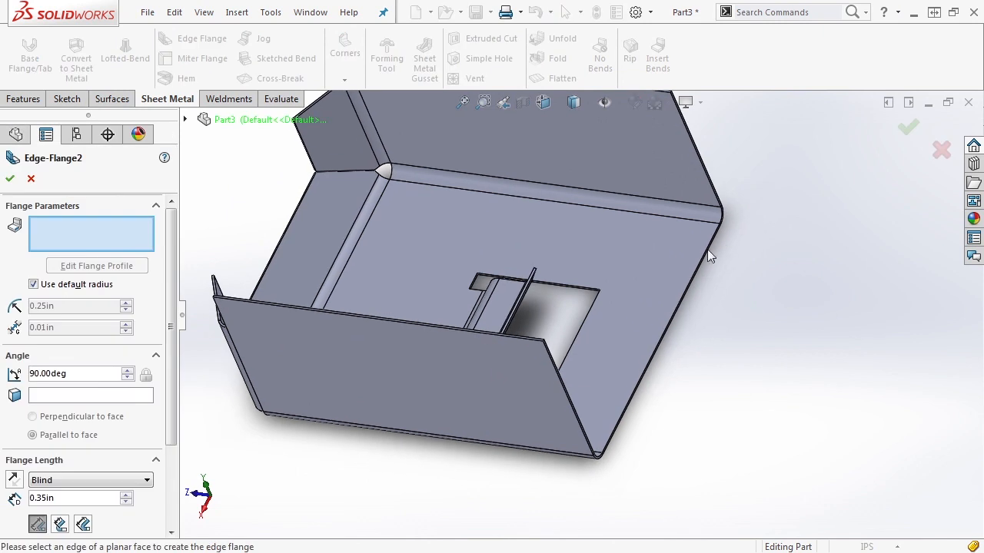
click(707, 245)
scroll(656, 221, up, 2)
click(640, 212)
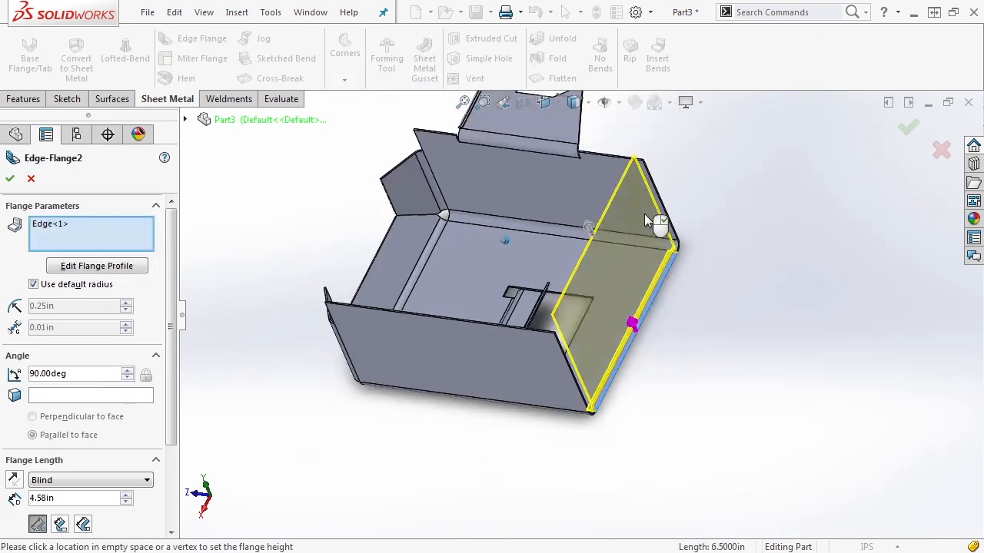
middle_drag(639, 213, 707, 212)
click(908, 128)
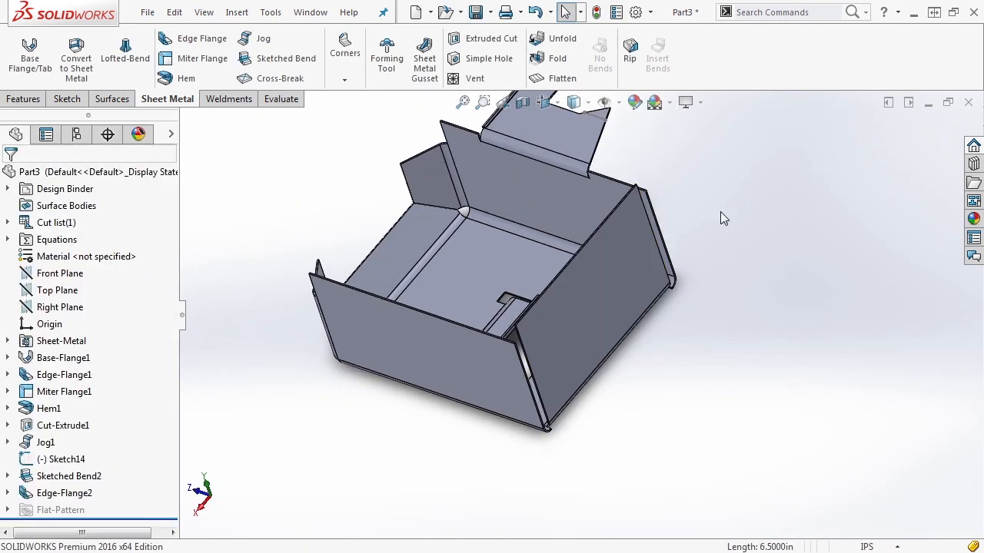
Start a closed corner at the gap between the new edge flange and the side wall, selecting the flange's end face to extend.
click(356, 82)
click(355, 97)
scroll(525, 413, down, 5)
scroll(526, 412, down, 4)
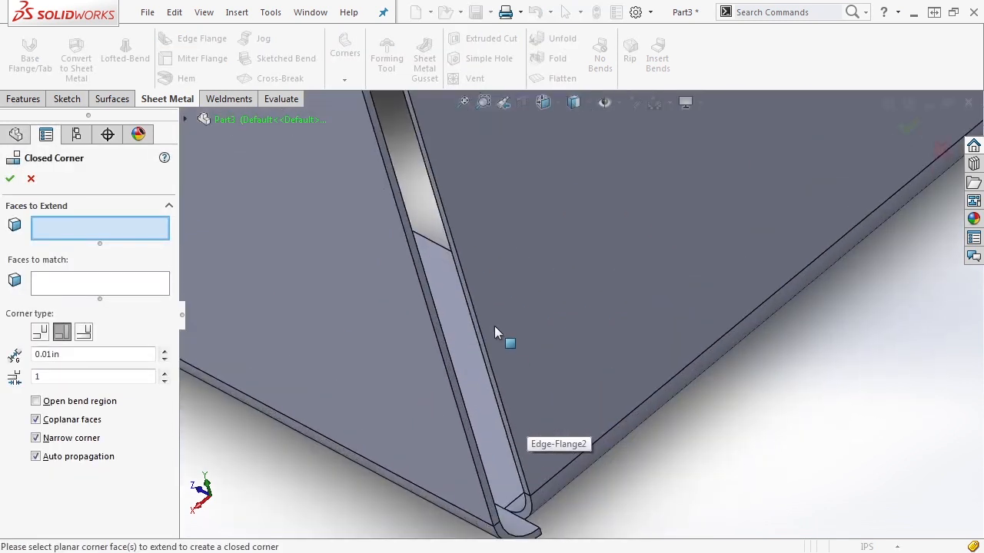
click(469, 296)
middle_drag(469, 296, 607, 355)
scroll(607, 353, up, 3)
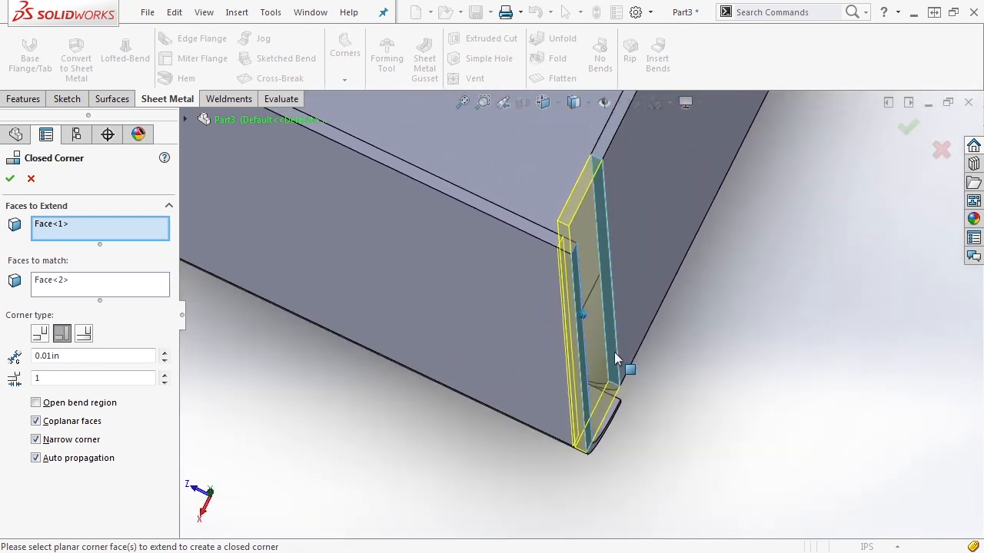
scroll(610, 219, down, 2)
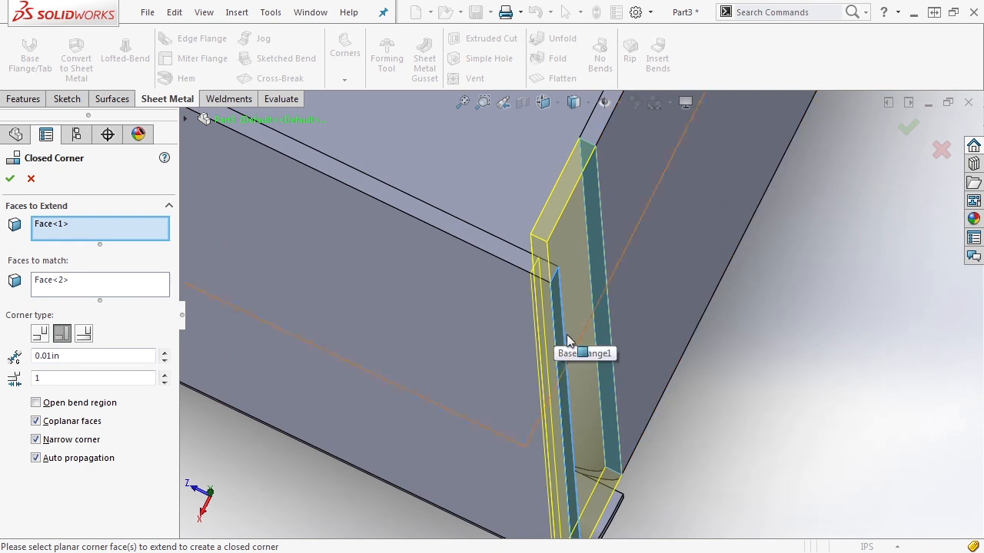
scroll(565, 336, up, 1)
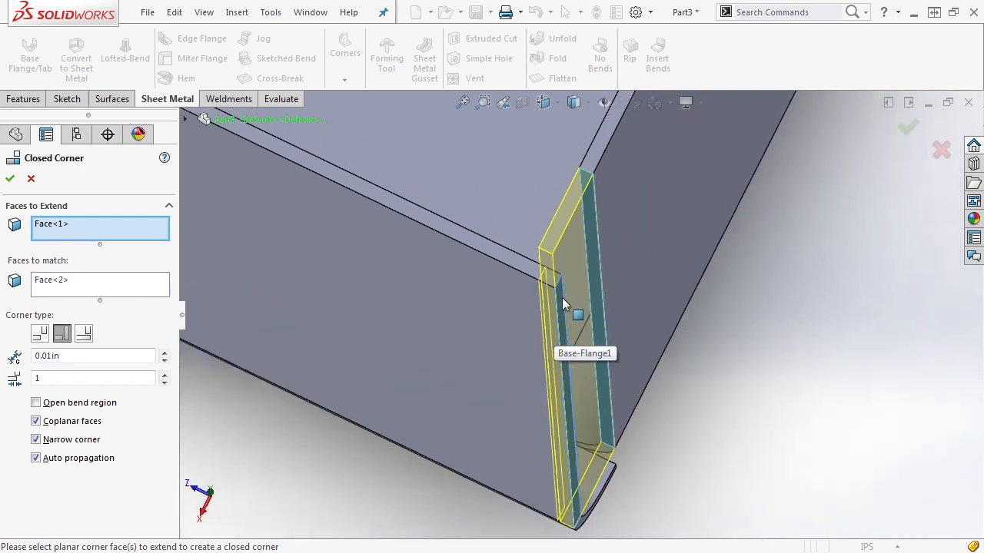
Compare the corner types and create the closed corner as Butt with a 0.01 in gap.
click(87, 337)
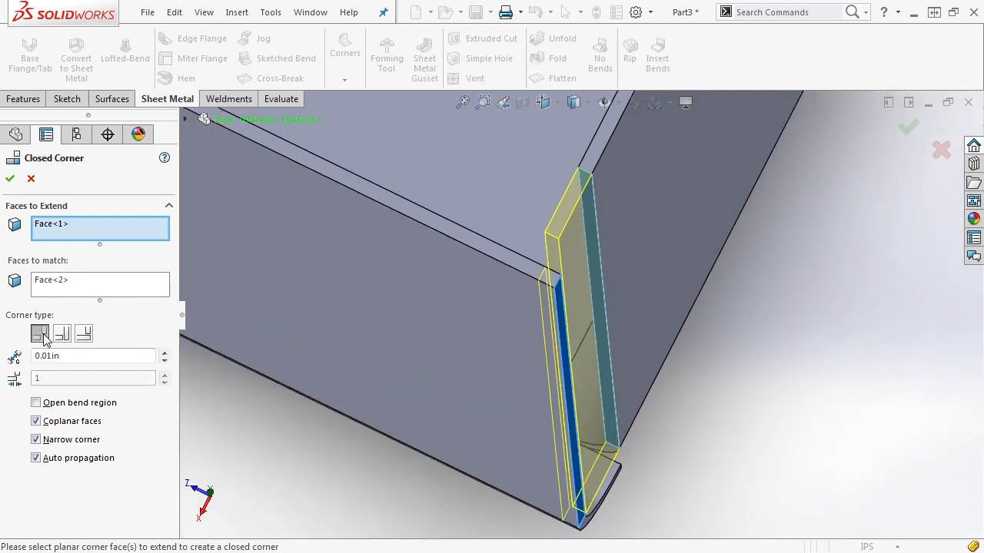
click(44, 339)
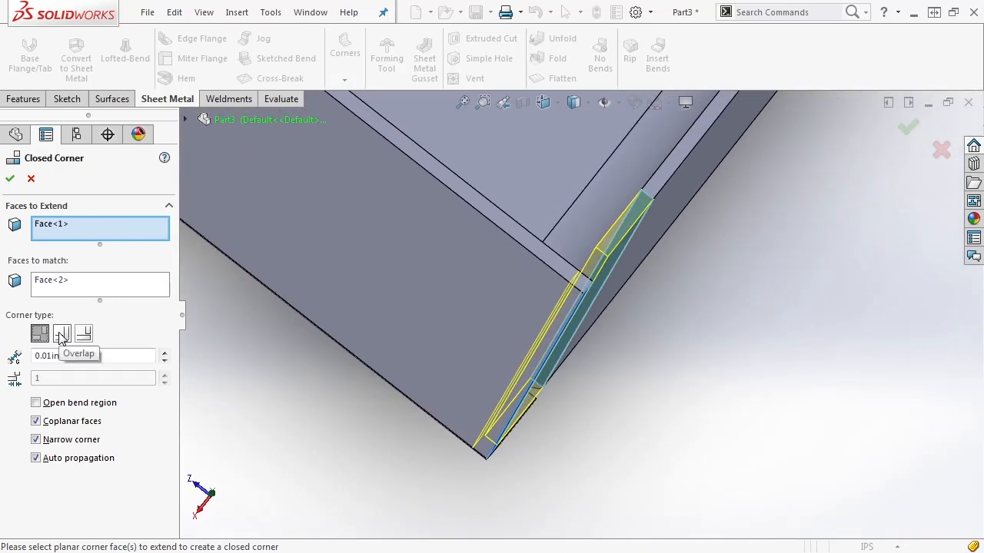
click(83, 336)
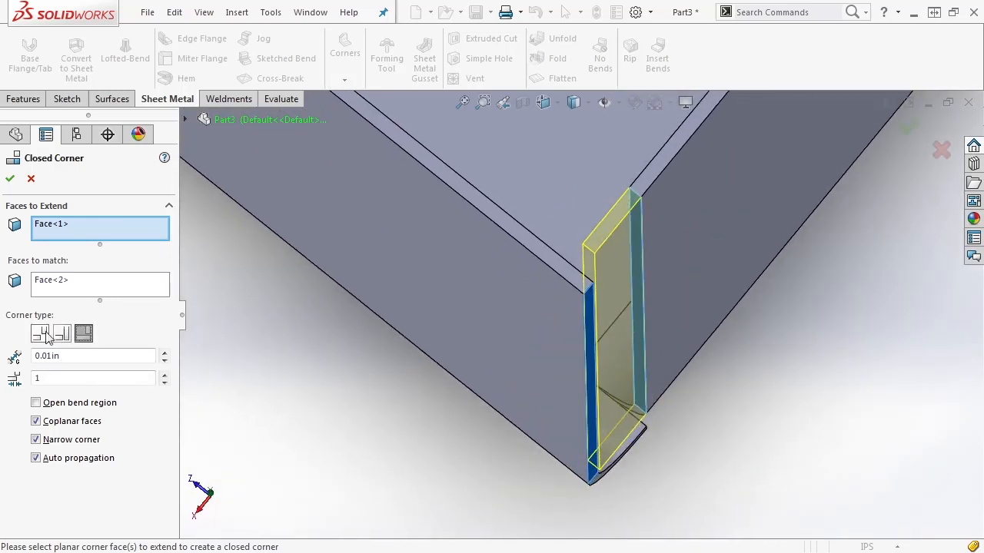
click(39, 335)
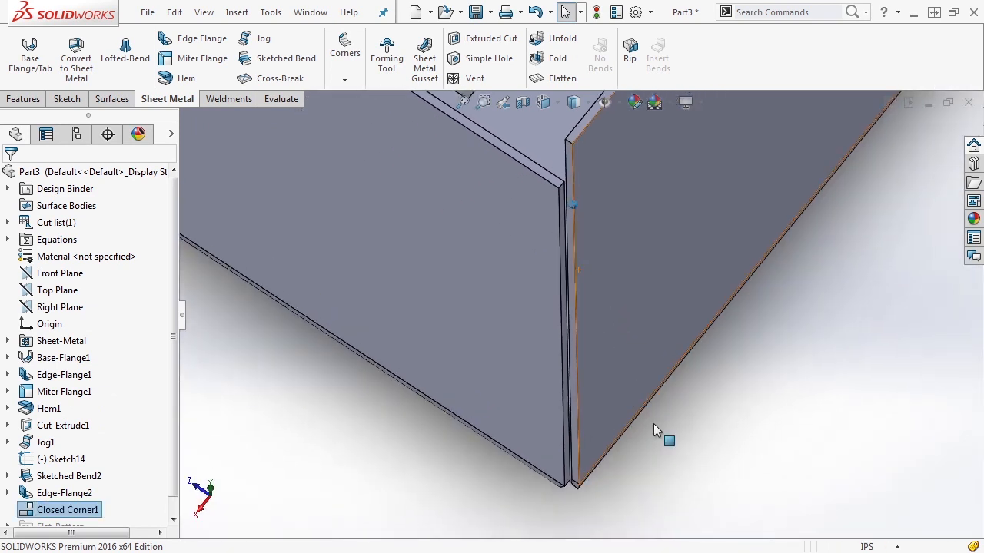
click(684, 482)
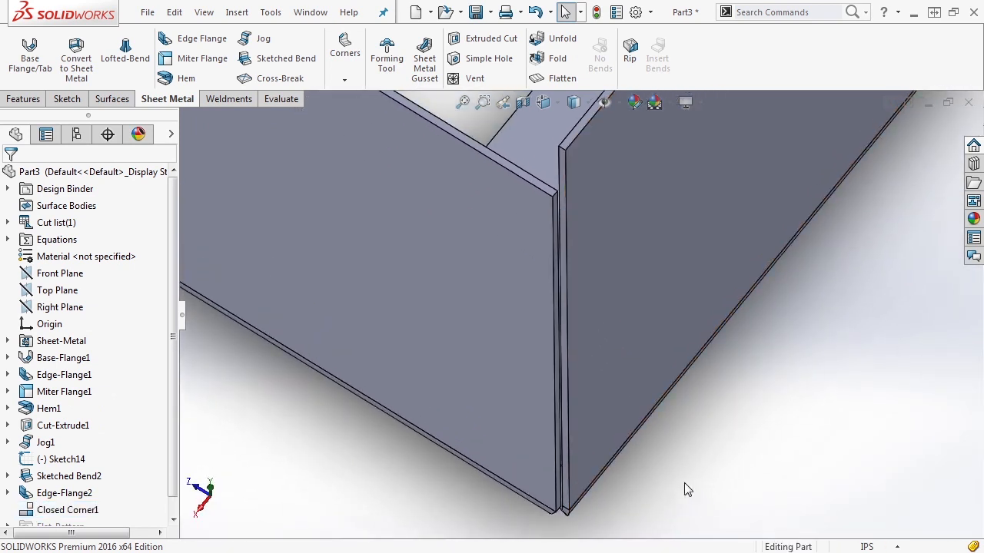
scroll(576, 292, down, 5)
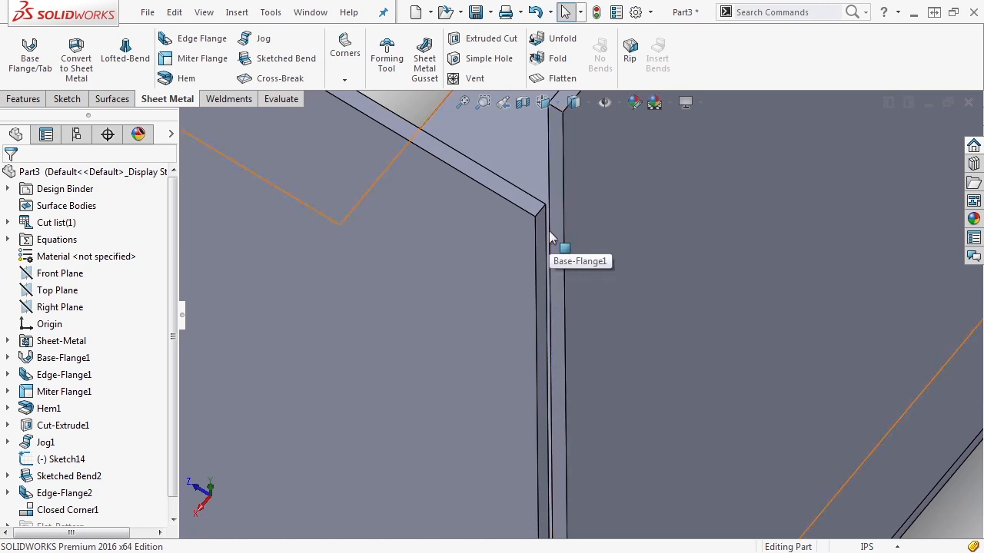
Start a sheet metal gusset between the inner face of the new edge flange and the part's bottom face.
scroll(590, 260, up, 5)
middle_drag(644, 300, 608, 249)
click(422, 77)
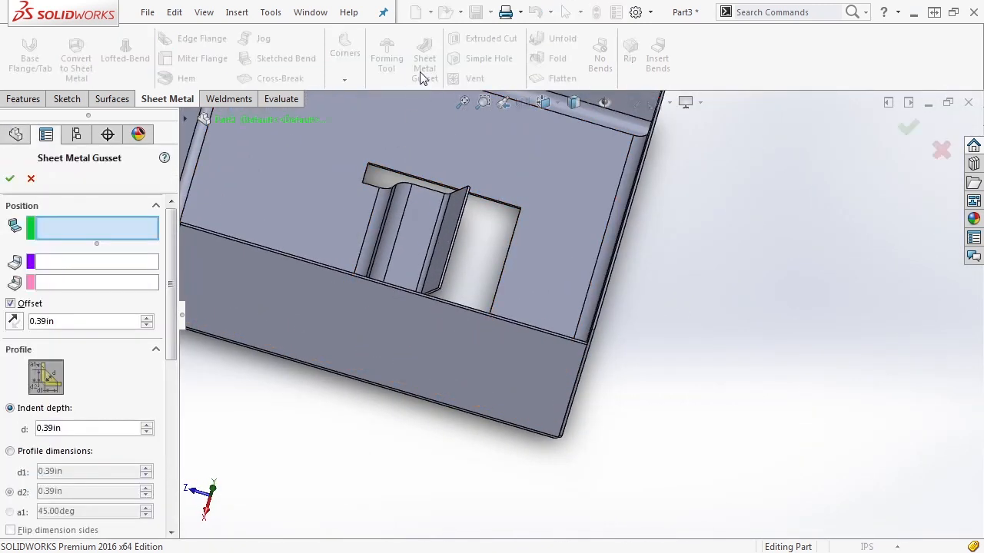
click(108, 227)
middle_drag(530, 373, 551, 330)
click(547, 330)
click(483, 361)
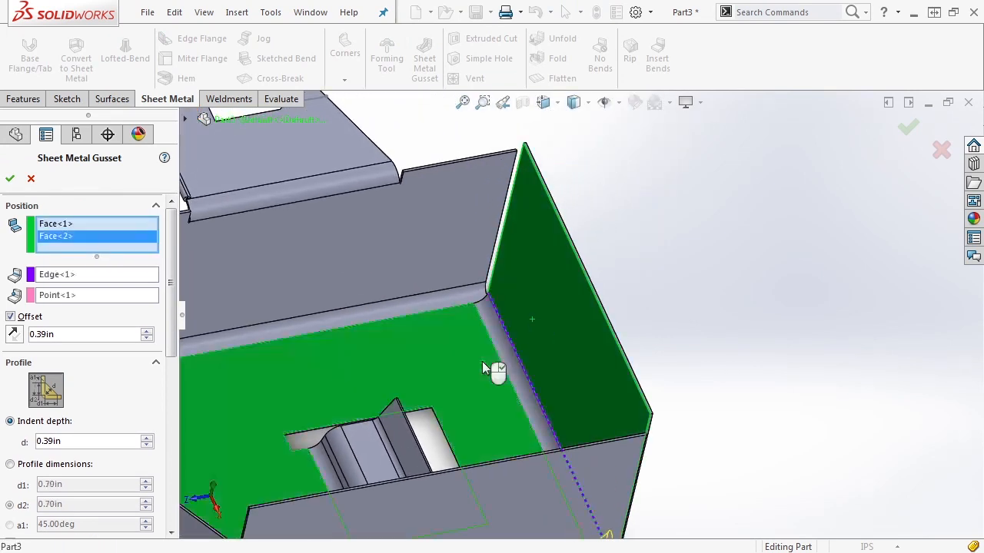
middle_drag(484, 363, 571, 376)
scroll(593, 376, down, 5)
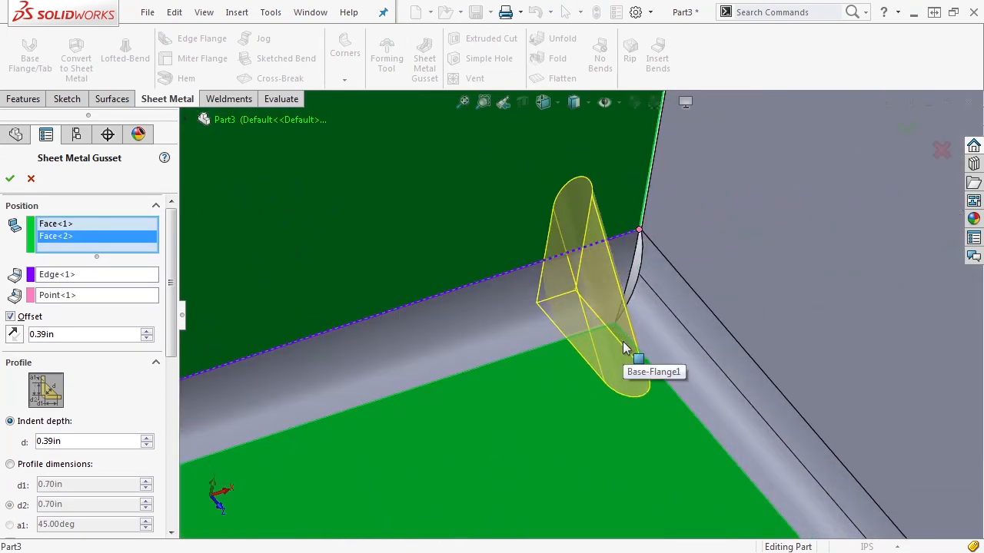
Offset the gusset 1 in and measure it from the vertex at the opposite end of the bend edge.
middle_drag(624, 338, 567, 242)
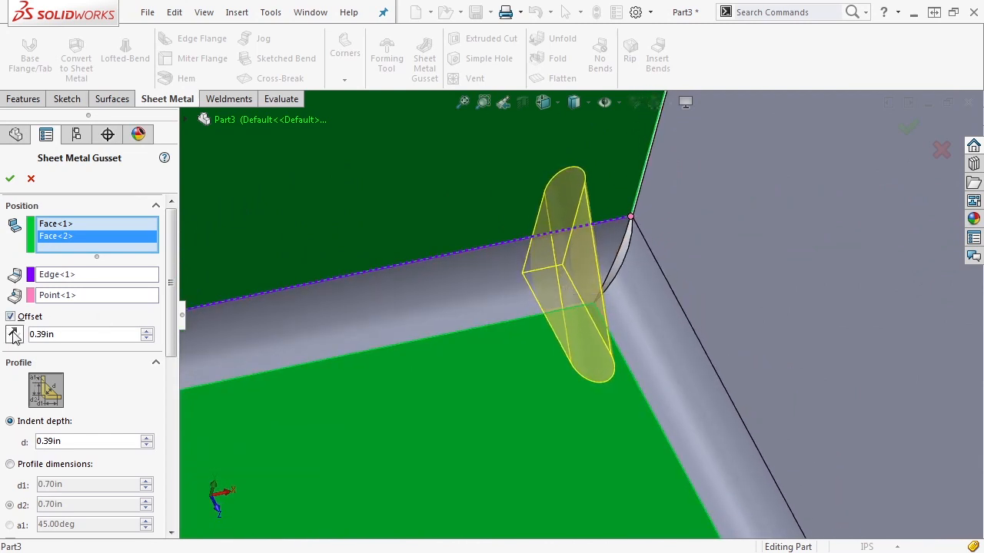
text(1)
key(Return)
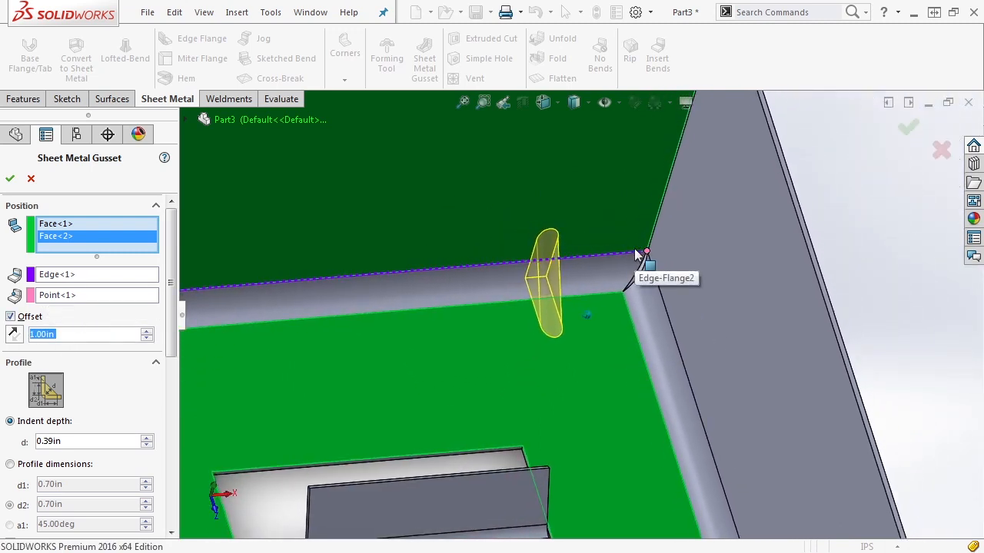
click(66, 295)
click(267, 252)
middle_drag(328, 269, 472, 277)
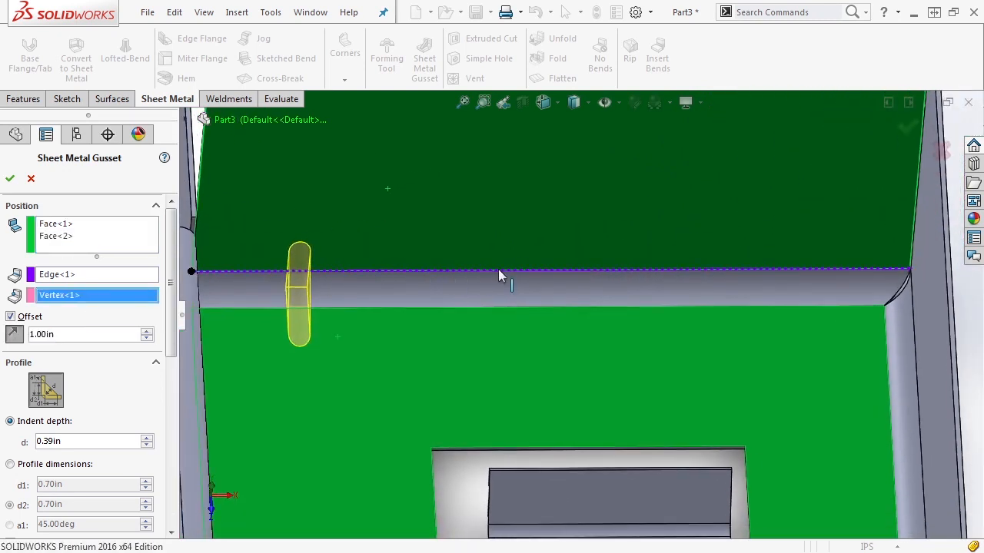
mouse_move(585, 270)
middle_down()
mouse_move(562, 303)
mouse_move(539, 310)
middle_up()
Set the gusset's indent depth to 1 in, then switch its profile definition to profile dimensions.
scroll(173, 244, down, 4)
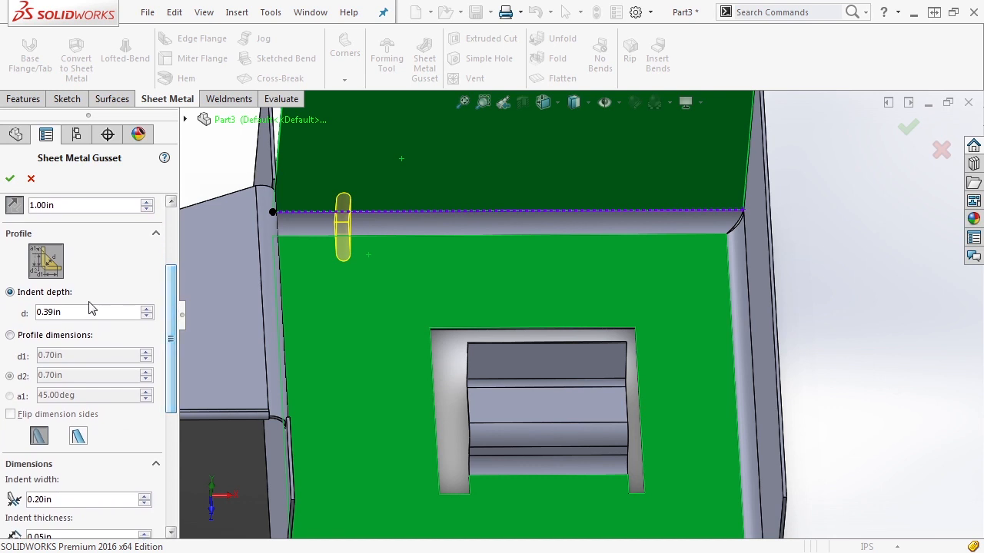
double_click(55, 312)
text(1)
key(Return)
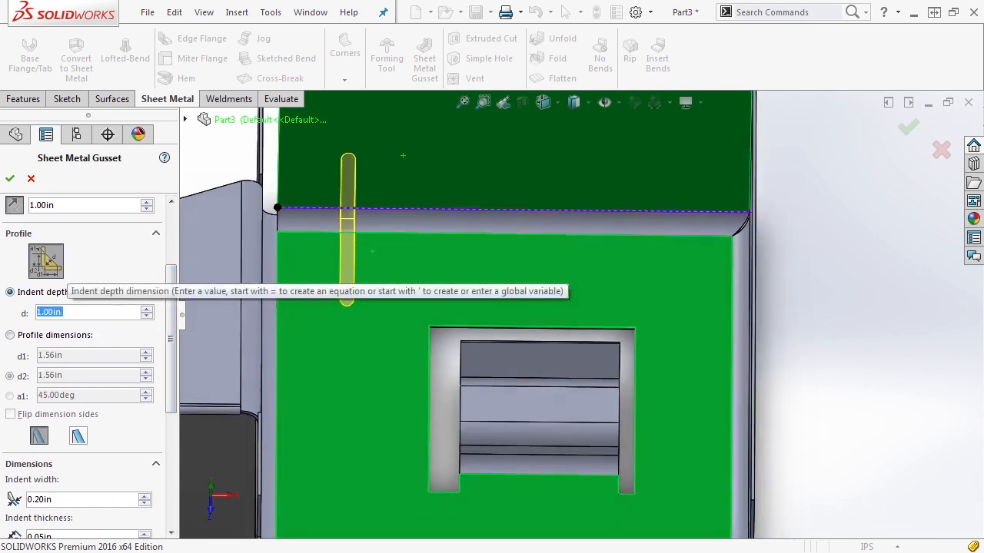
click(46, 339)
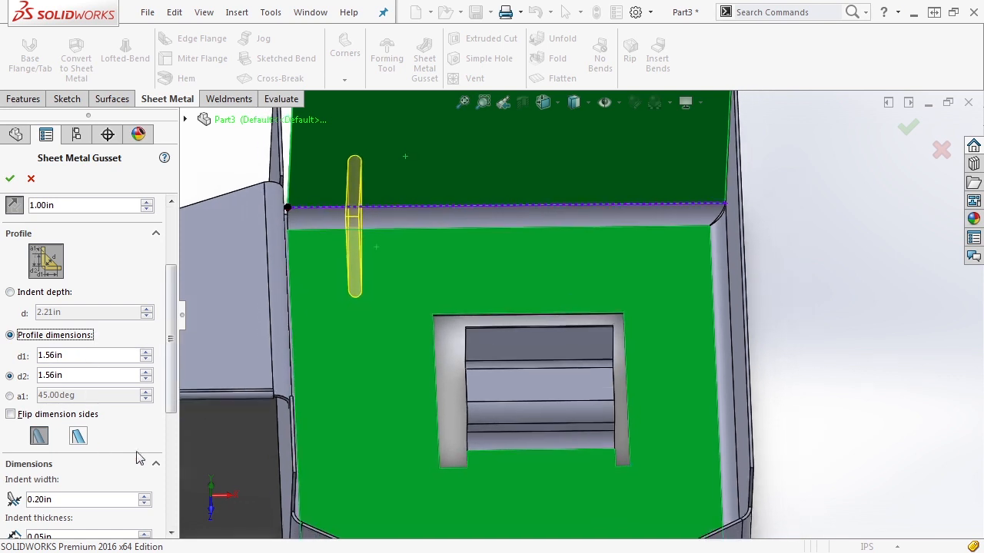
Set the gusset's indent width to 0.5 in and create the gusset.
scroll(62, 367, down, 4)
double_click(54, 348)
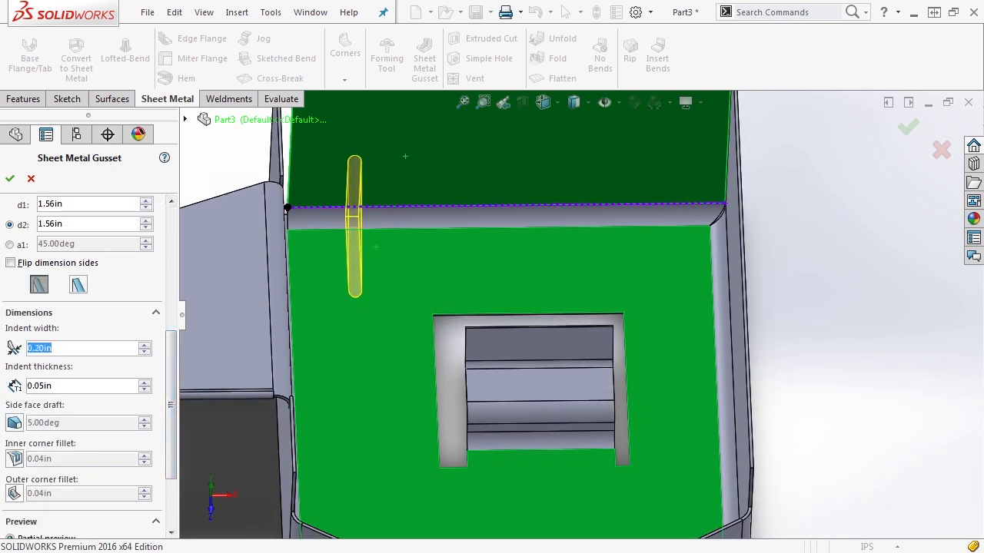
text(0.5)
key(Return)
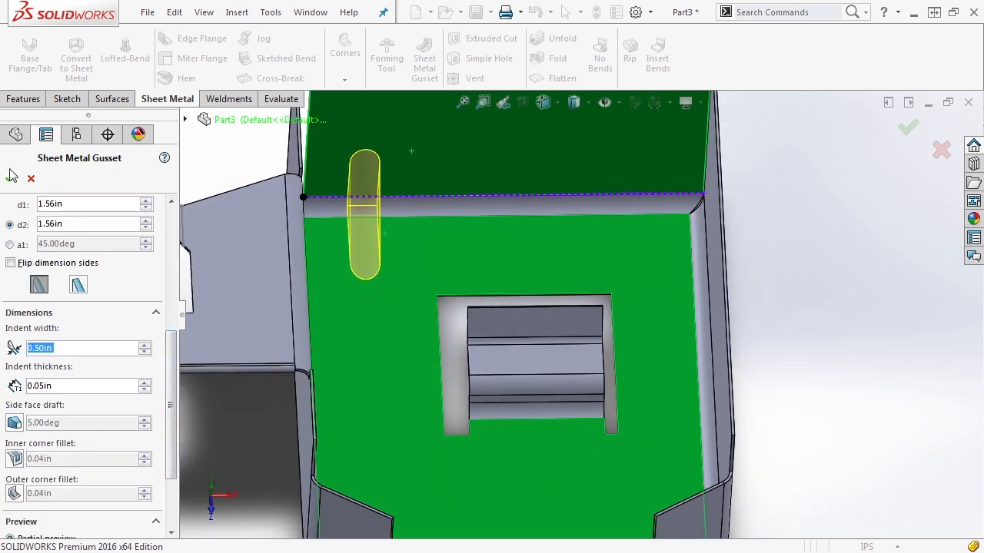
click(12, 176)
mouse_move(390, 217)
middle_down()
mouse_move(737, 370)
mouse_move(785, 264)
mouse_move(738, 242)
mouse_move(629, 403)
mouse_move(637, 407)
mouse_move(618, 398)
mouse_move(620, 329)
middle_up()
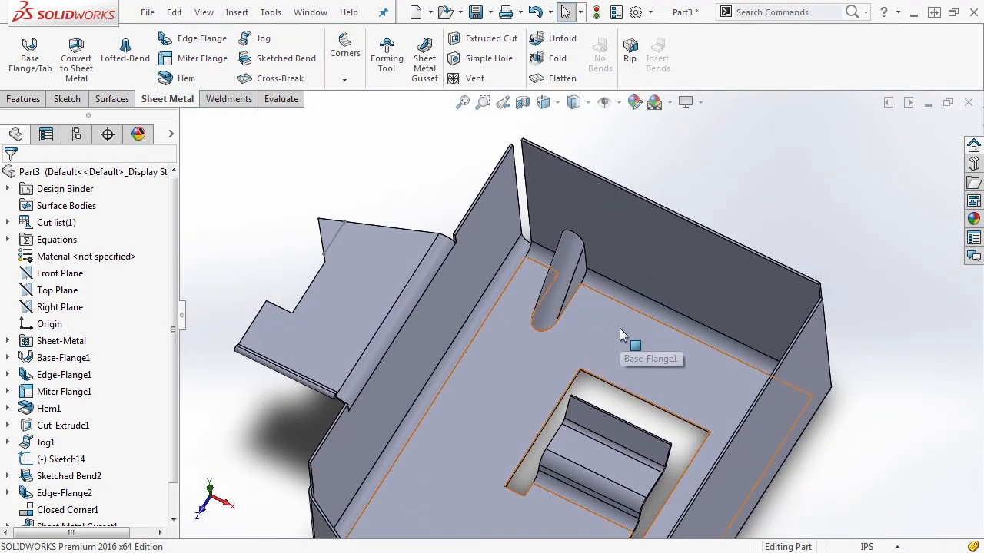
Enable showing sheet metal gusset profiles and gusset centers when flattened in the document's sheet metal properties.
click(651, 12)
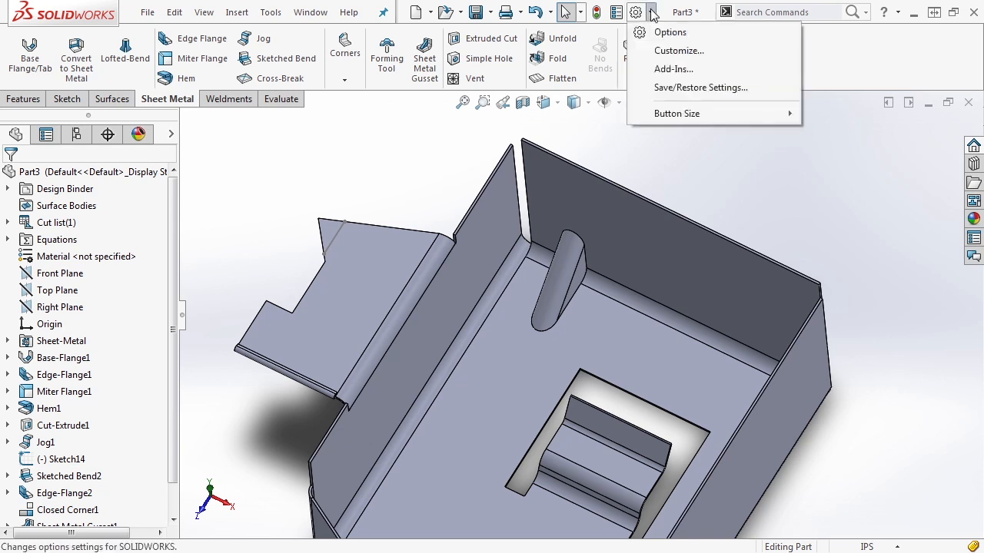
click(642, 32)
click(310, 42)
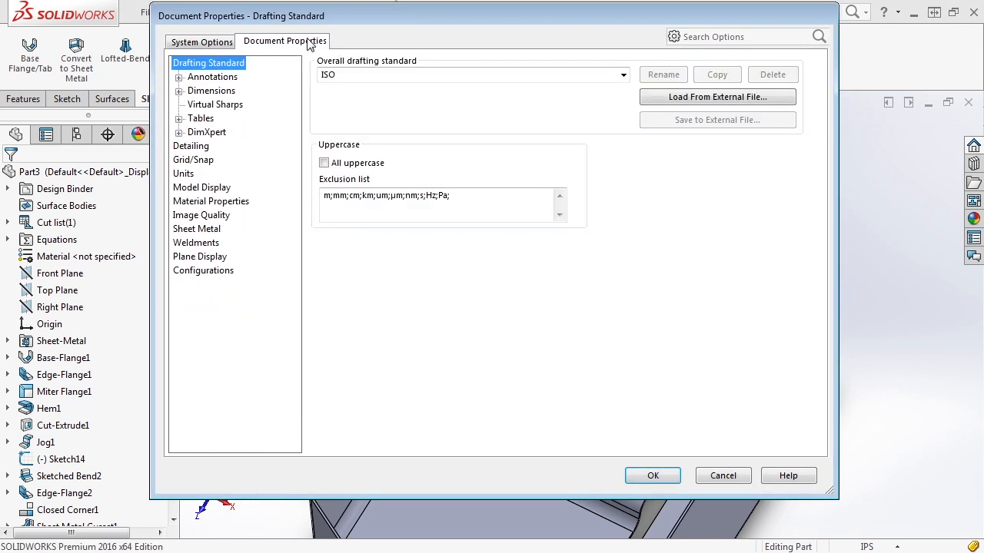
click(204, 230)
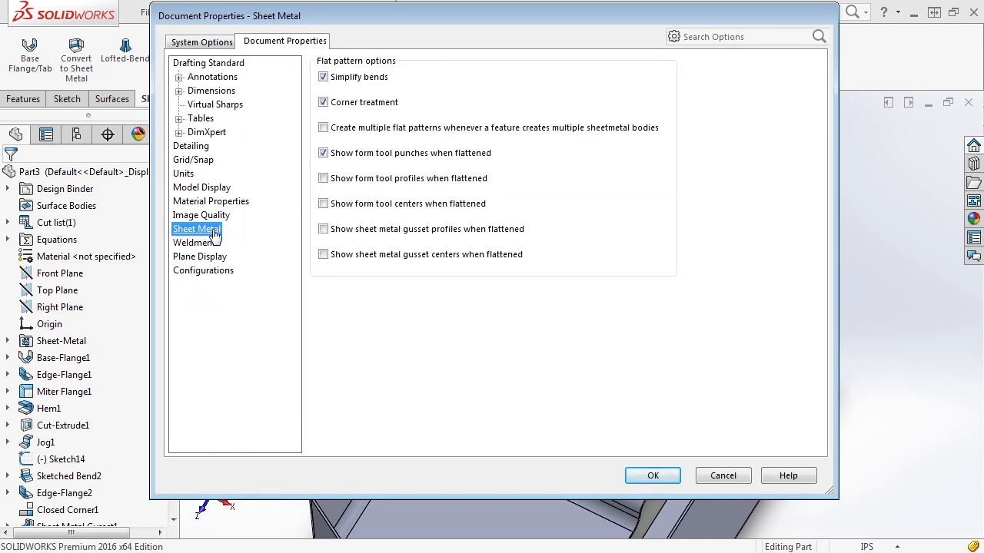
click(323, 229)
click(324, 256)
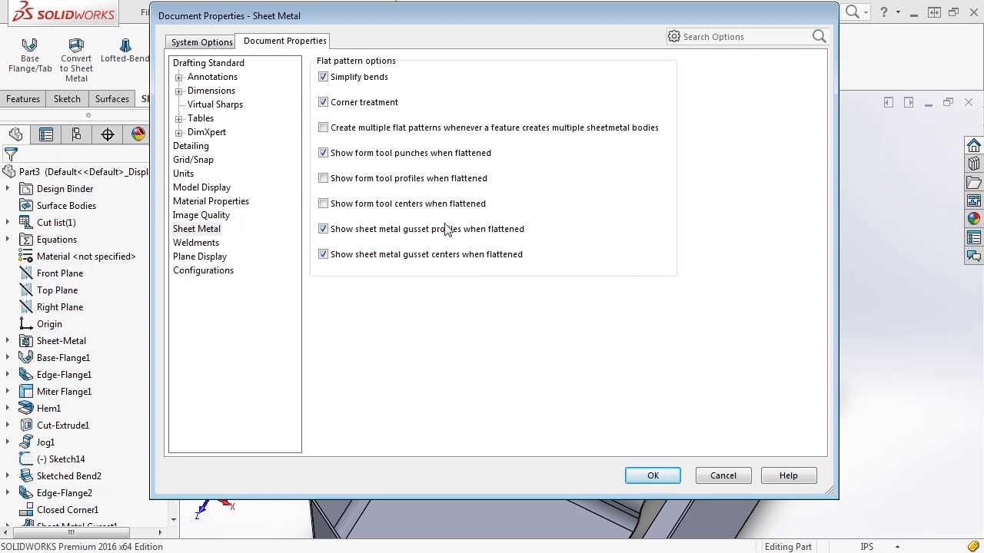
click(654, 473)
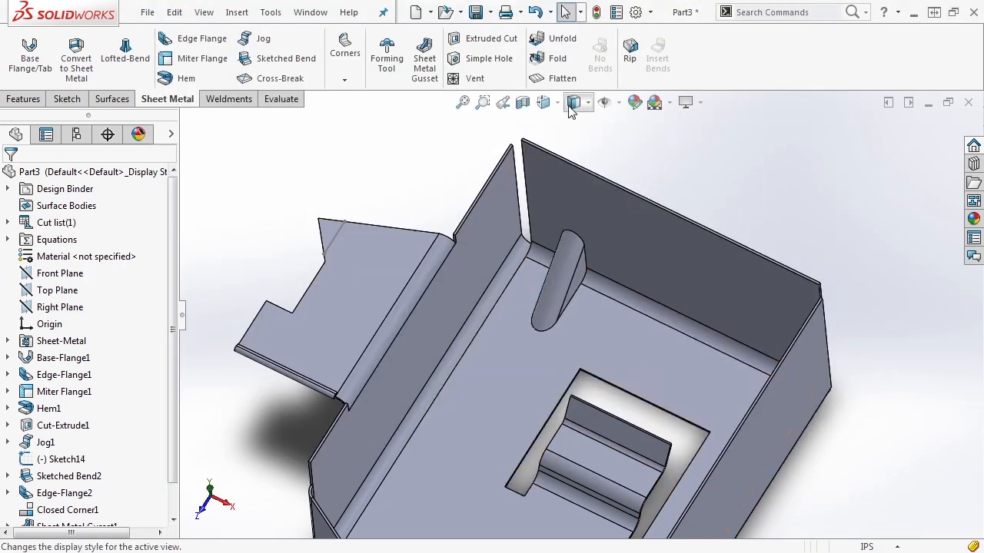
Flatten the part to check the gusset's profile and center in the flat pattern, and return to the folded state.
click(557, 78)
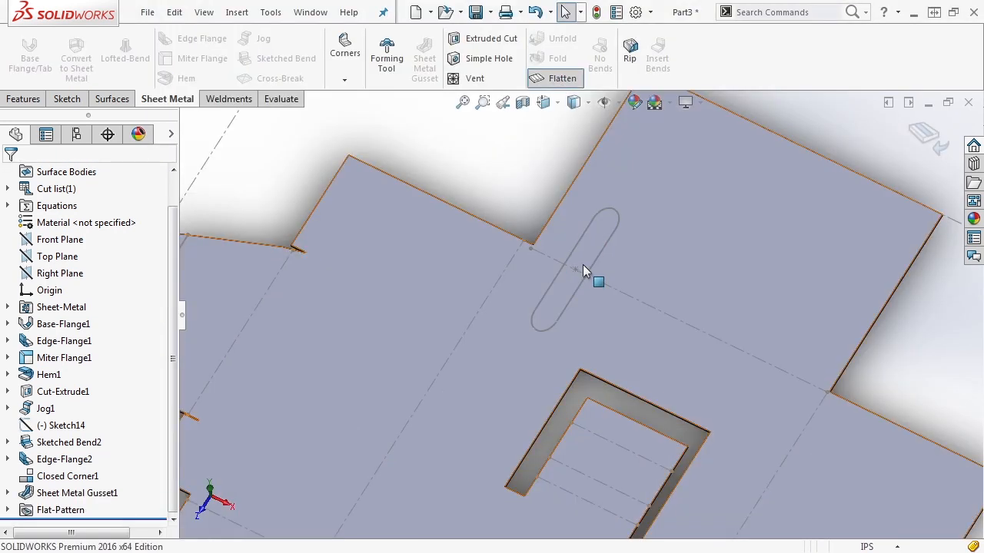
scroll(586, 276, up, 3)
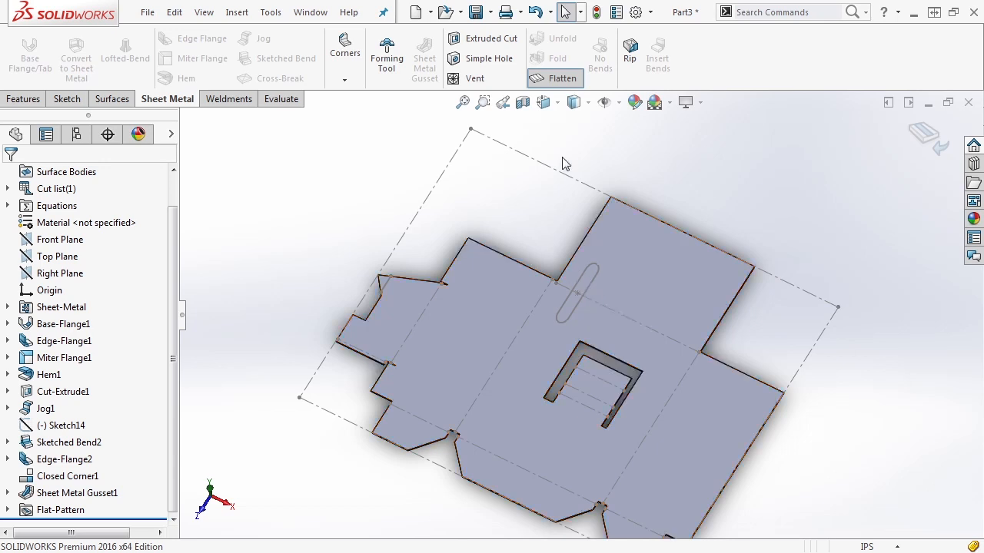
click(562, 78)
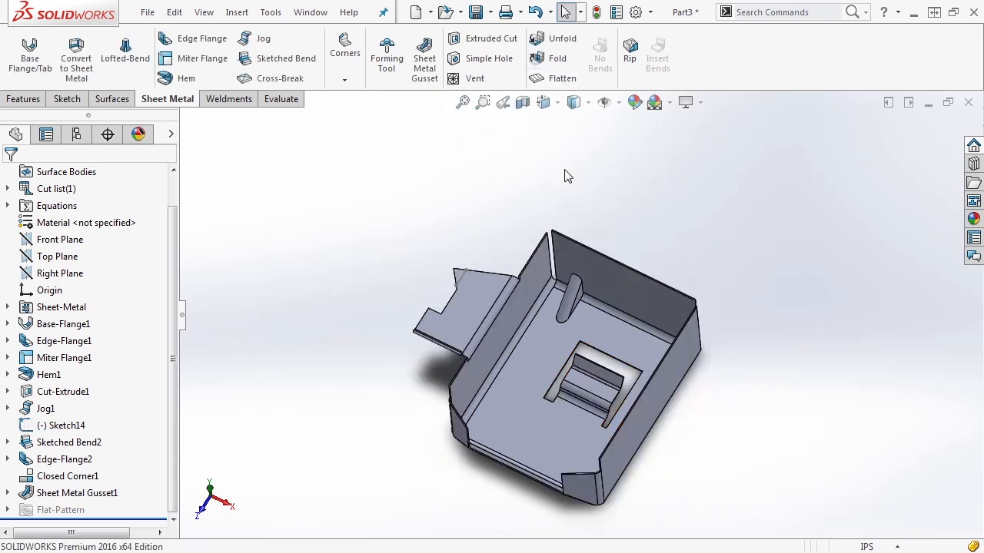
Open the choice of sheet metal corner commands.
scroll(595, 321, down, 2)
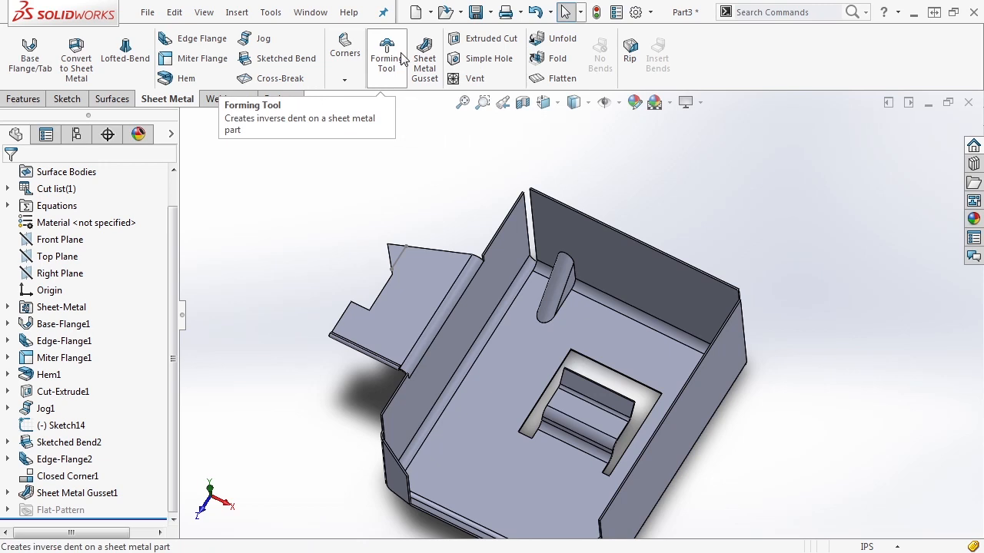
click(349, 85)
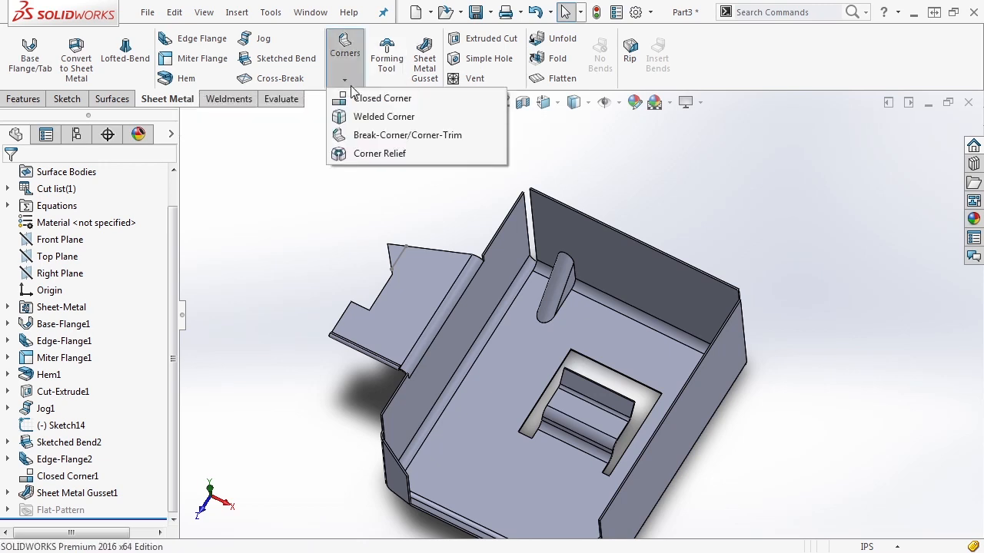